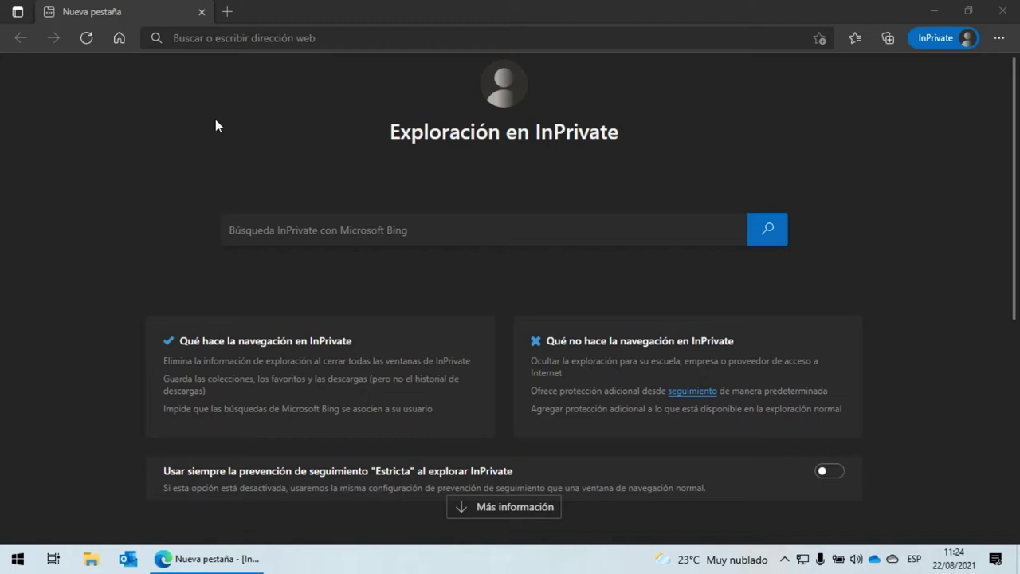
Open the shared Google Drive link for Bison y Flex Compiladores.rar in Edge
click(276, 40)
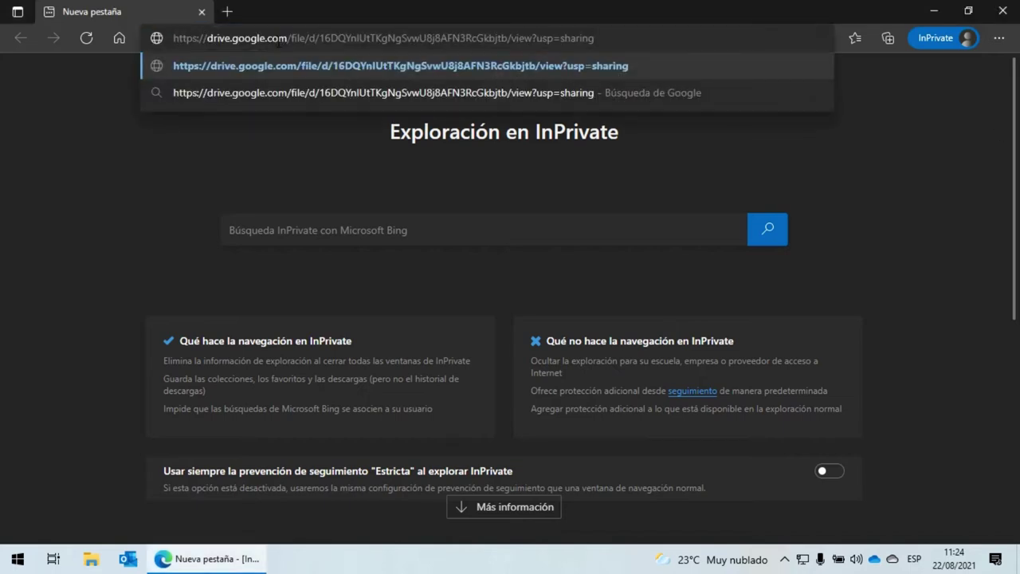
click(619, 66)
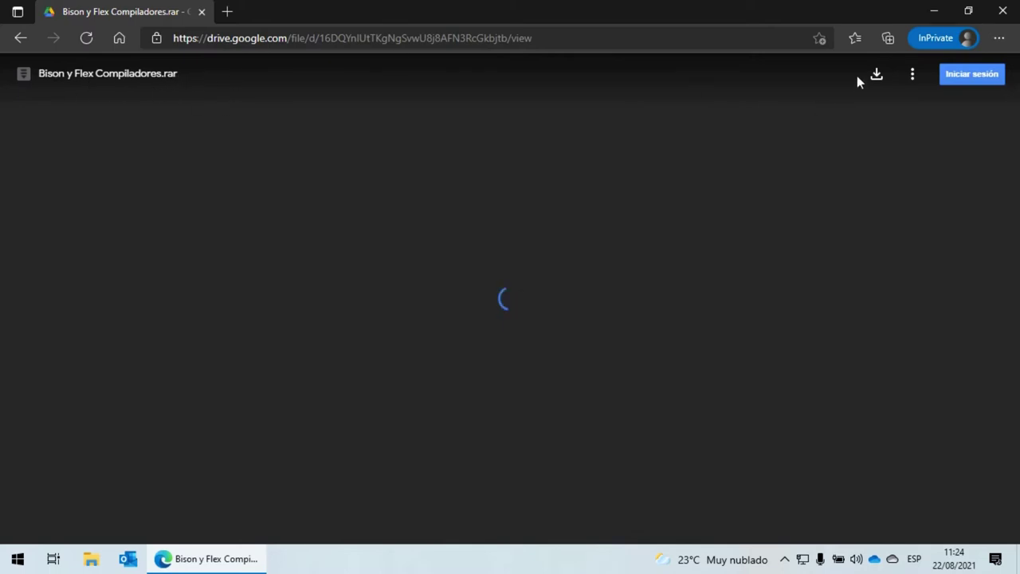
Download the archive with Guardar como into Escritorio, then minimize Edge
click(879, 76)
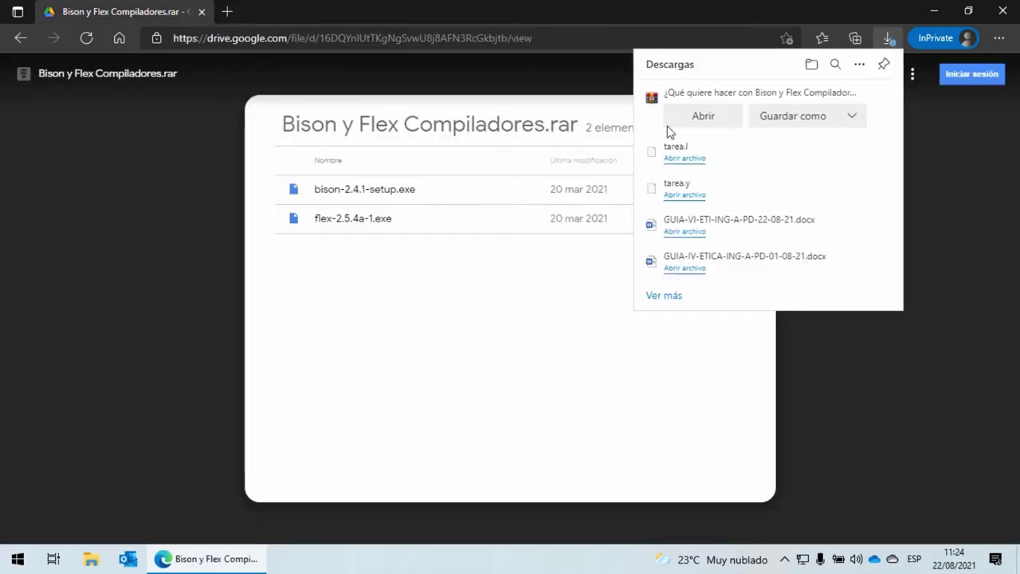
click(784, 120)
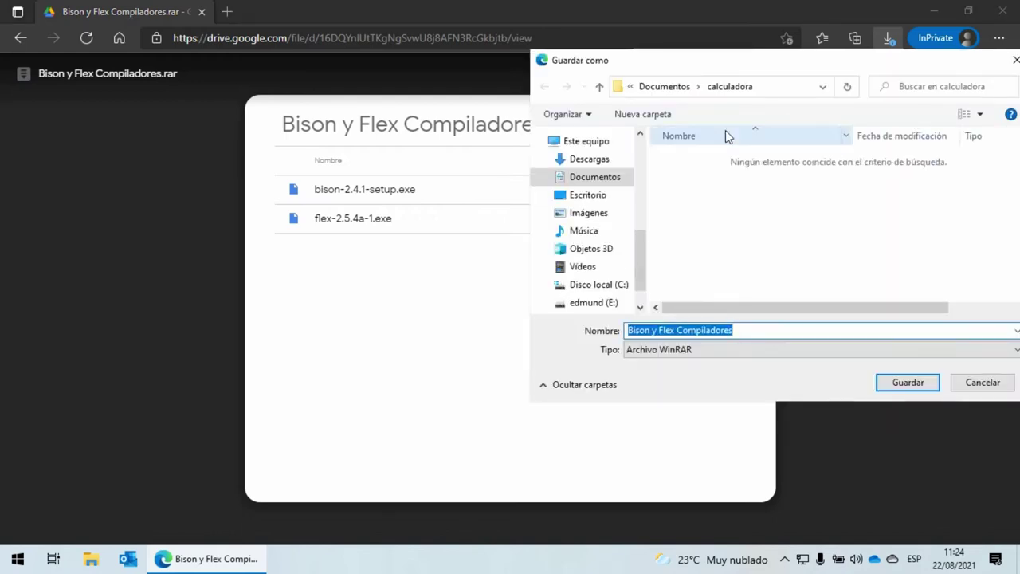
click(587, 196)
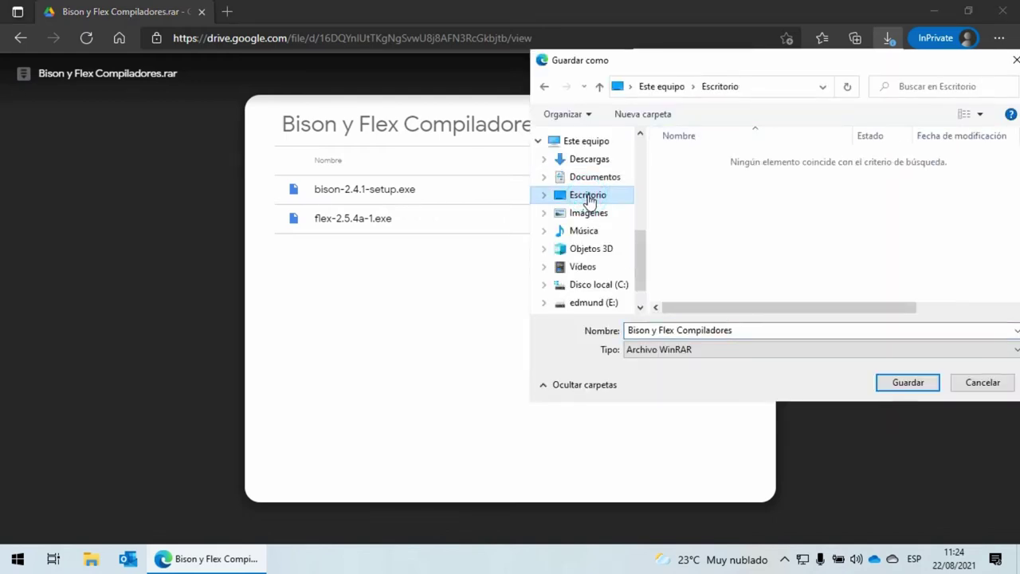
click(916, 384)
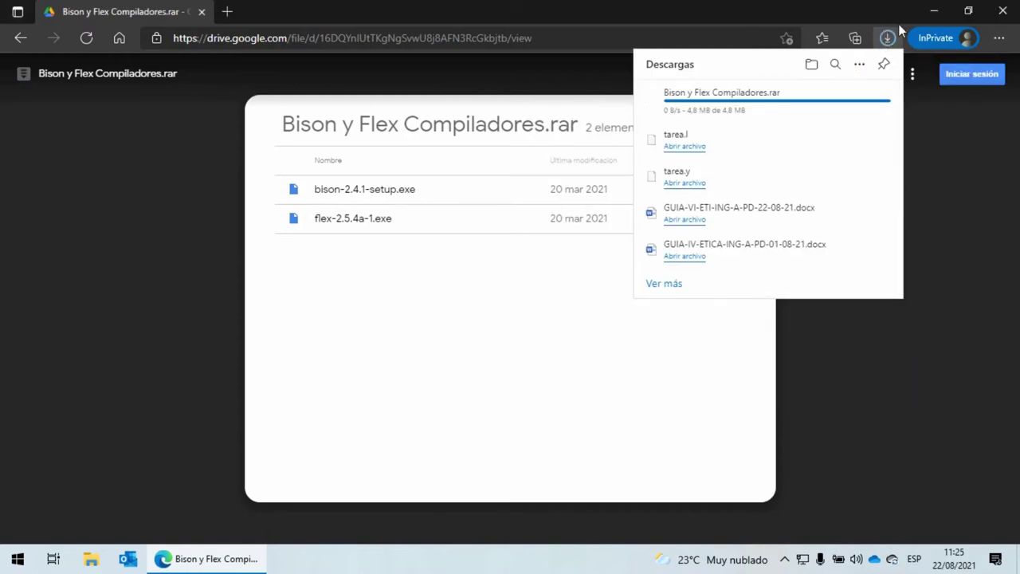
click(934, 10)
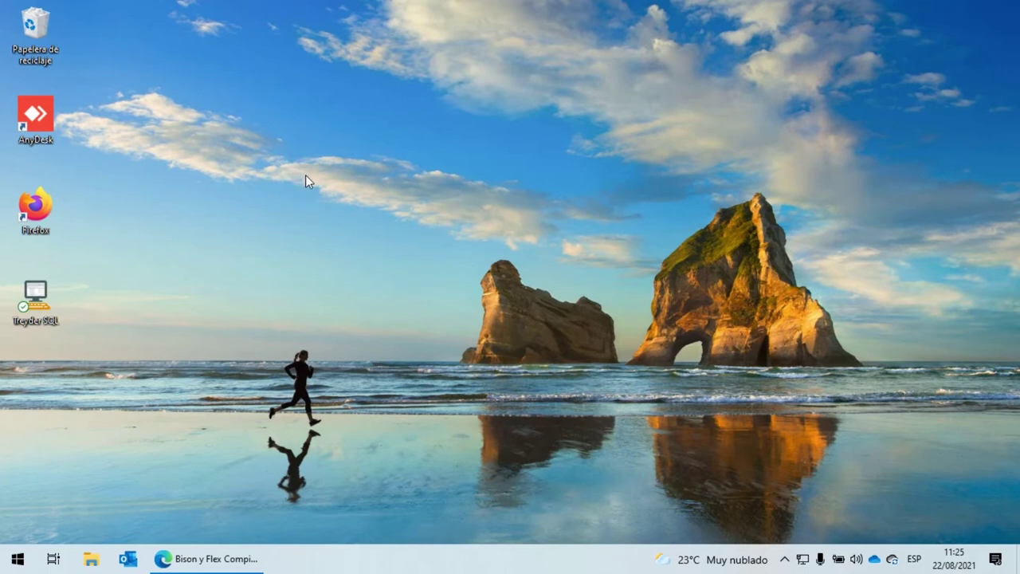
Refresh the desktop, extract Bison y Flex Compiladores.rar into its own folder, and open that folder
right_click(306, 174)
click(198, 240)
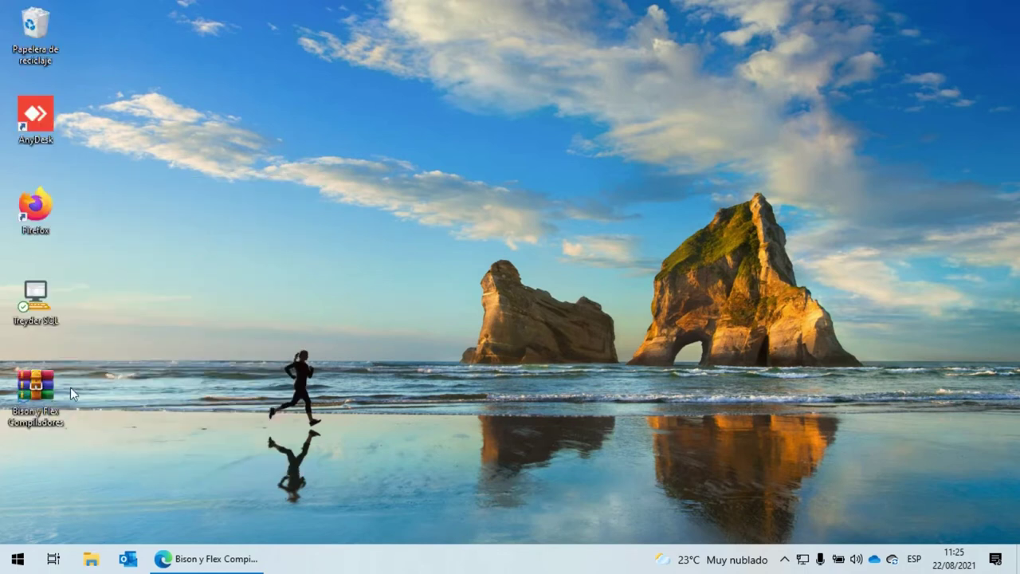
right_click(36, 395)
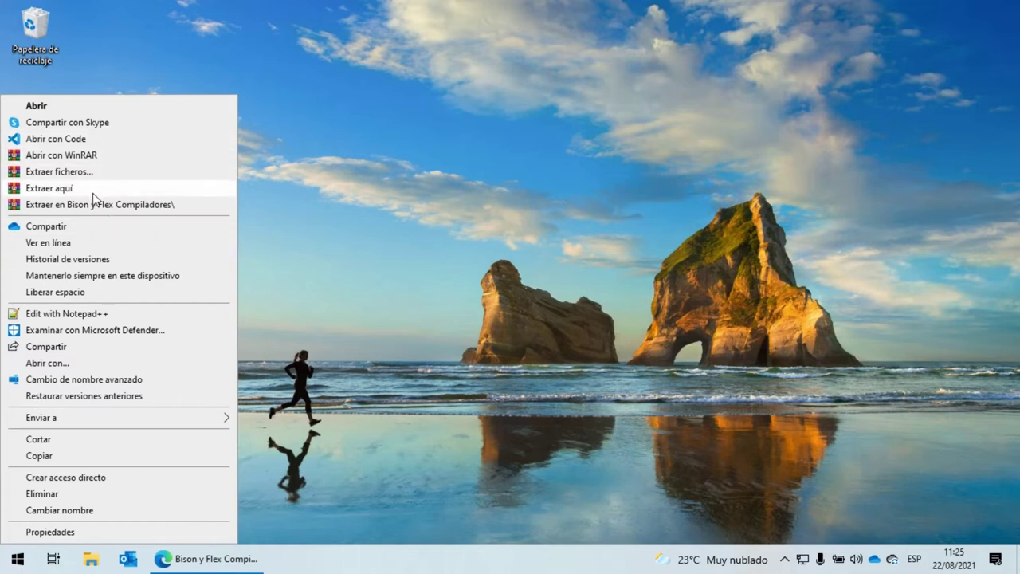
click(92, 204)
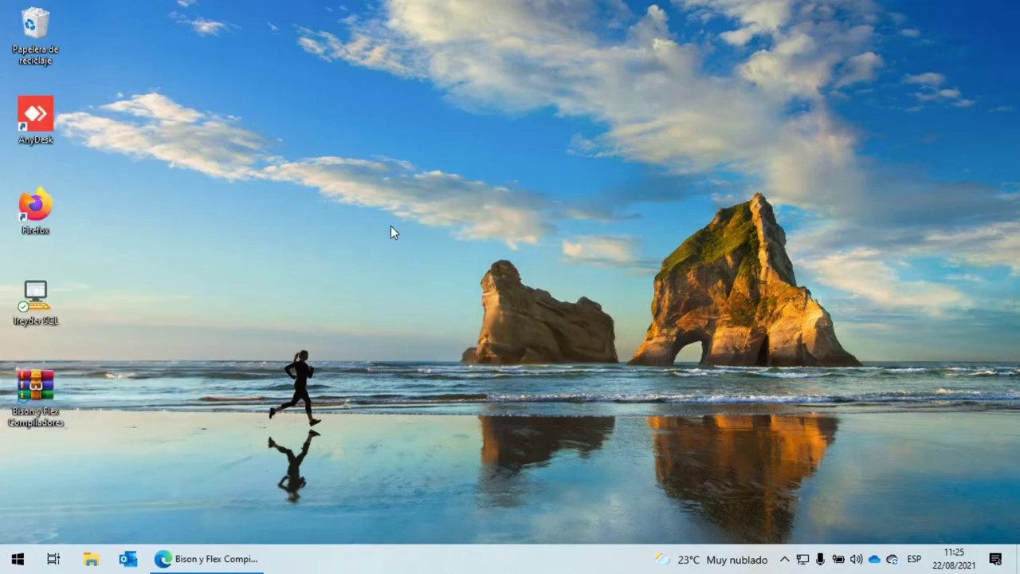
double_click(35, 482)
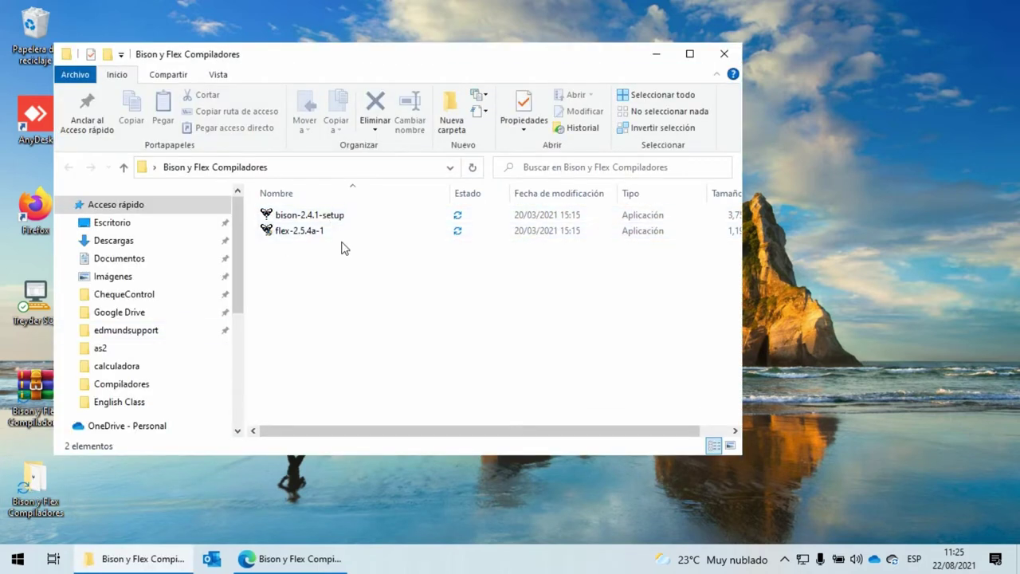
click(343, 216)
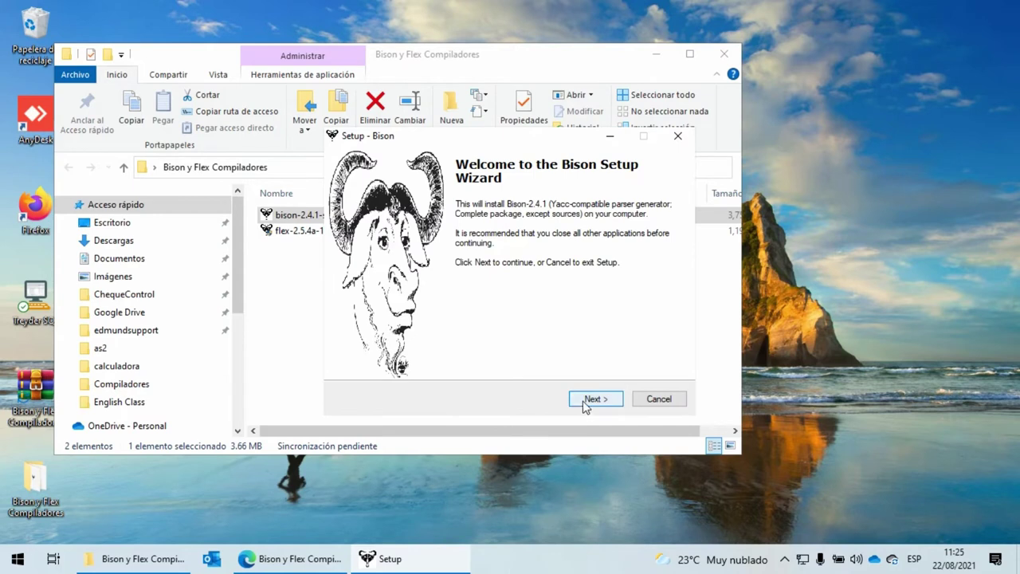
click(586, 404)
click(403, 357)
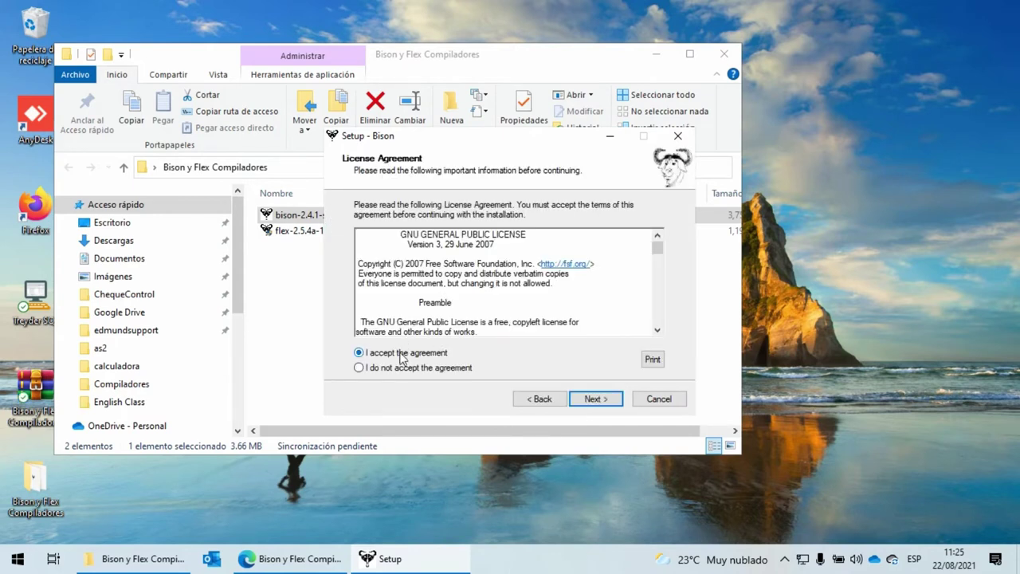
click(597, 400)
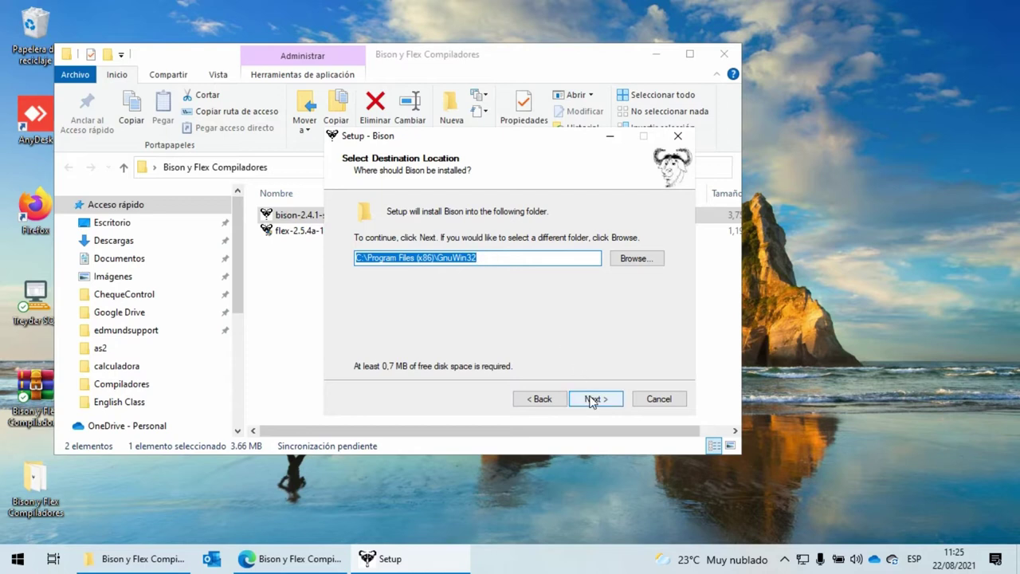
click(592, 401)
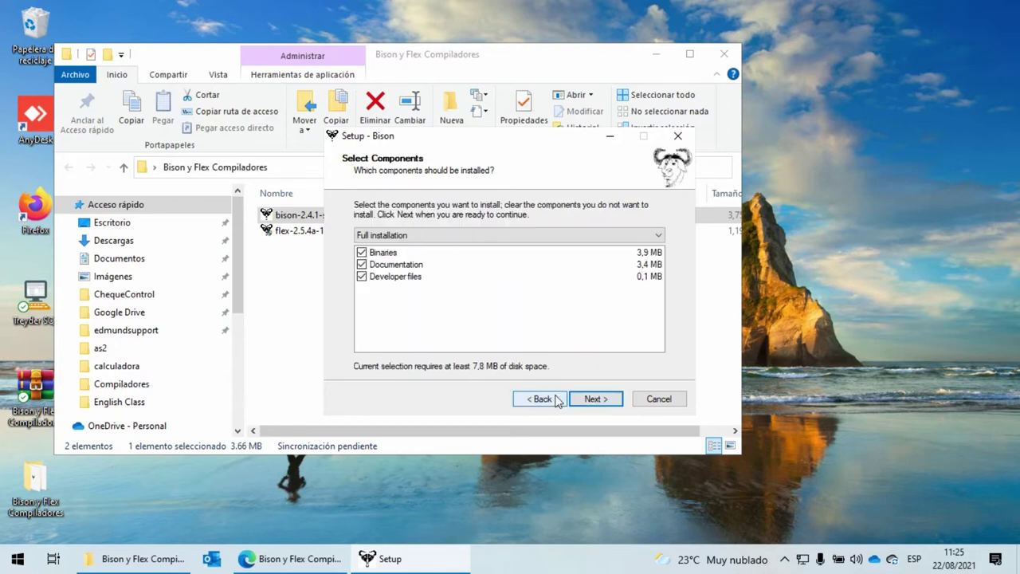
click(614, 401)
click(616, 405)
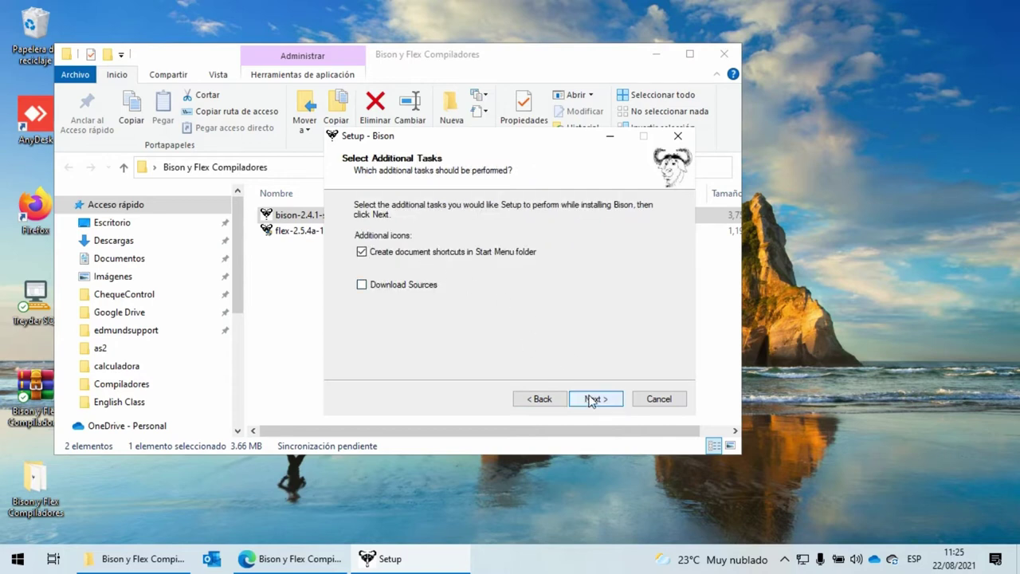
click(592, 401)
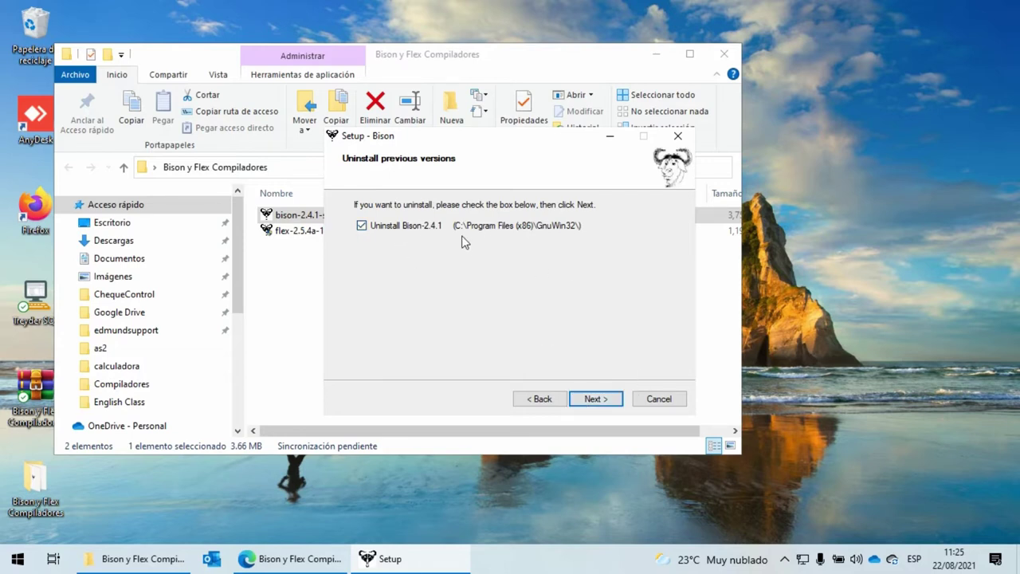
click(595, 399)
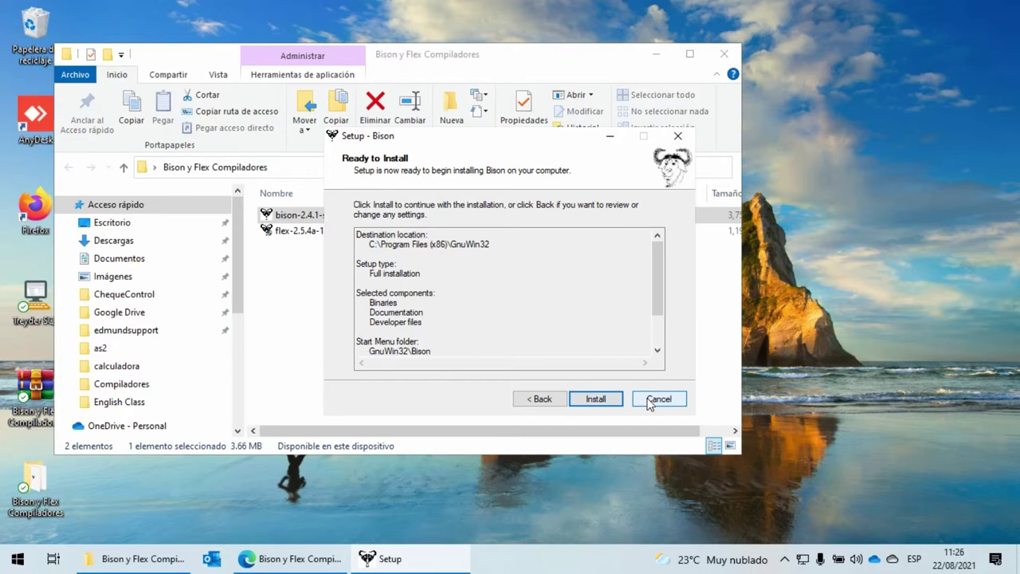
click(649, 402)
click(562, 352)
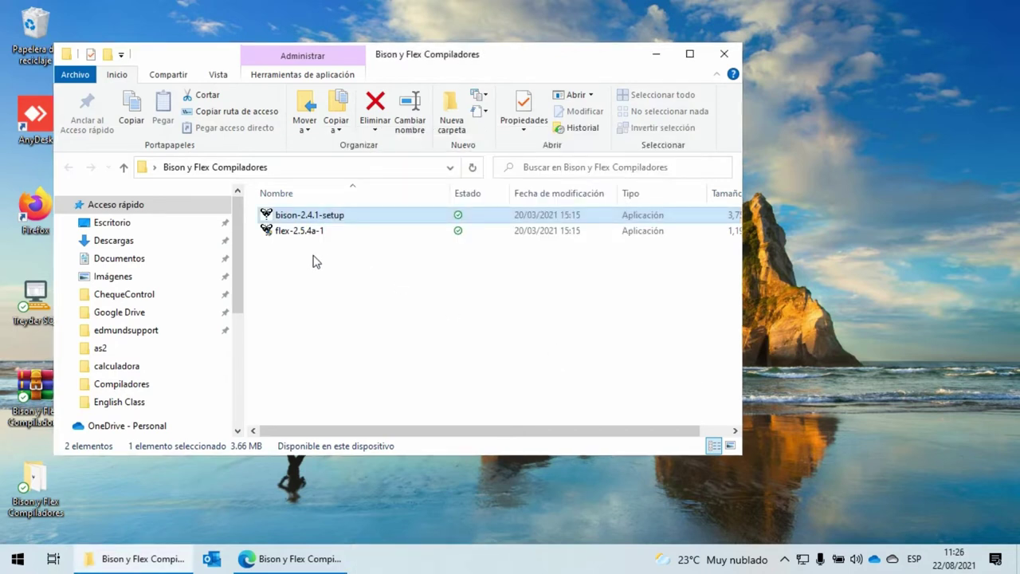
double_click(299, 236)
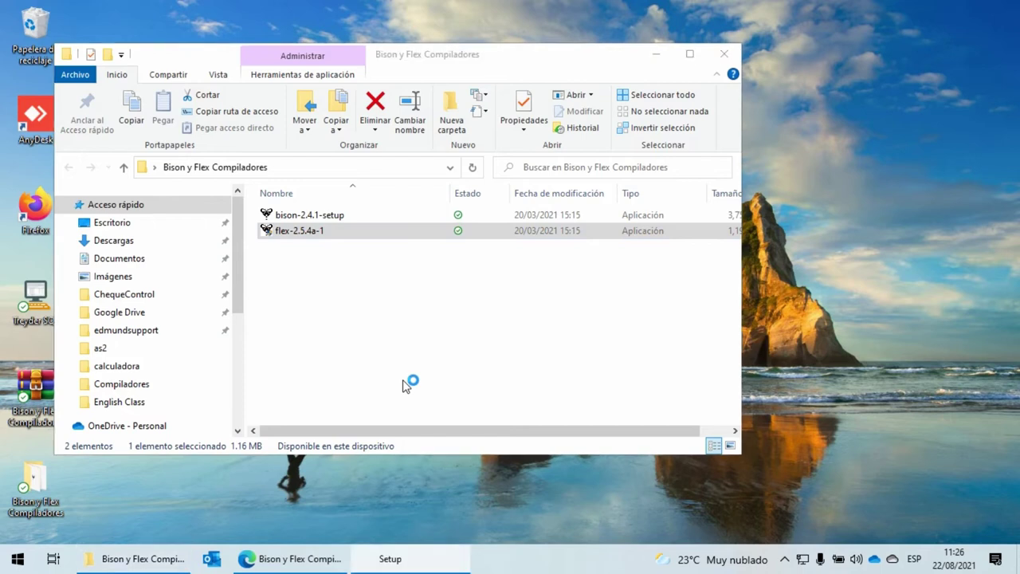
Accept the Flex licence and review the C:\Program Files (x86)\GnuWin32 destination path
click(596, 404)
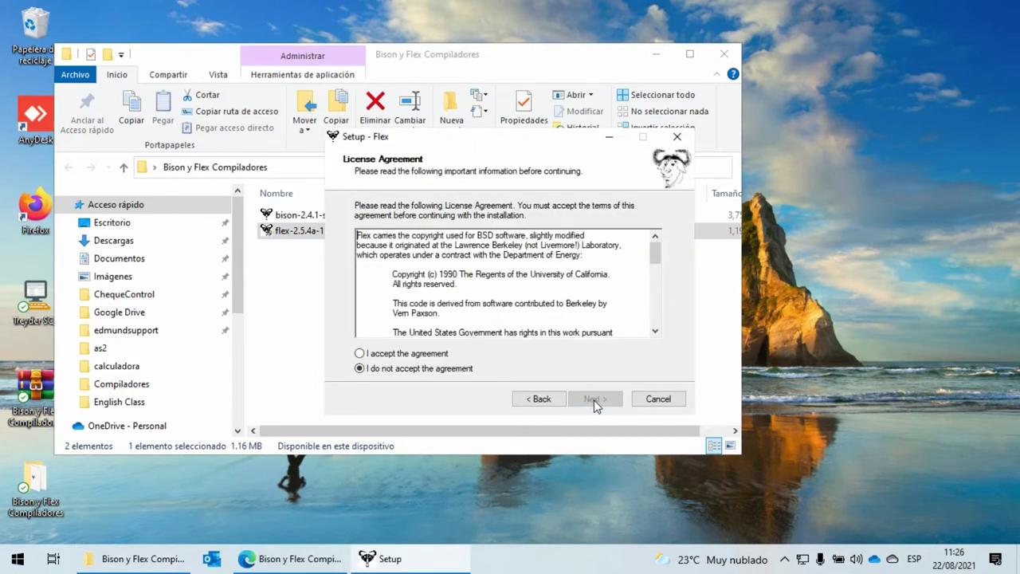
click(422, 354)
click(584, 400)
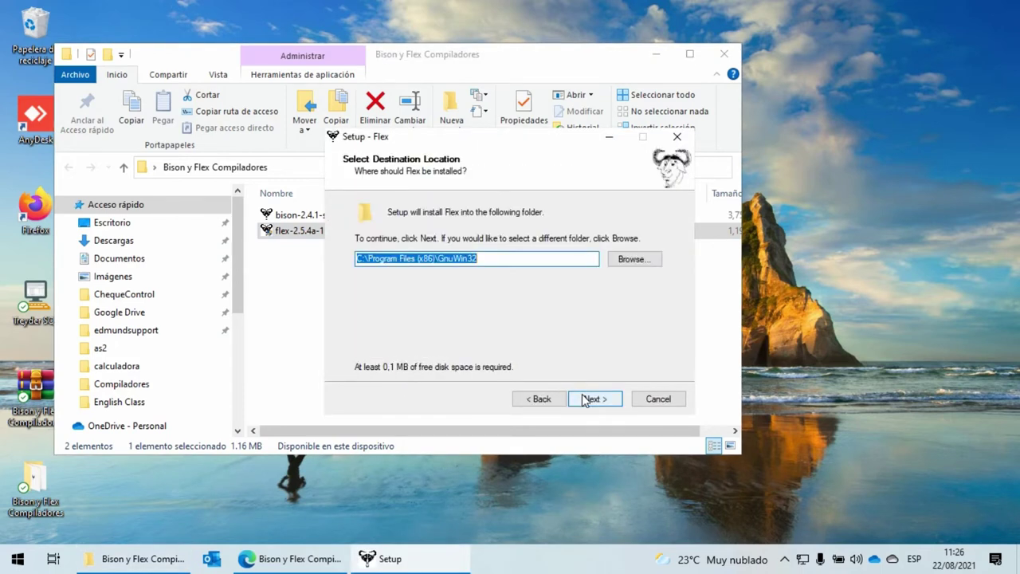
click(479, 258)
drag(497, 259, 340, 266)
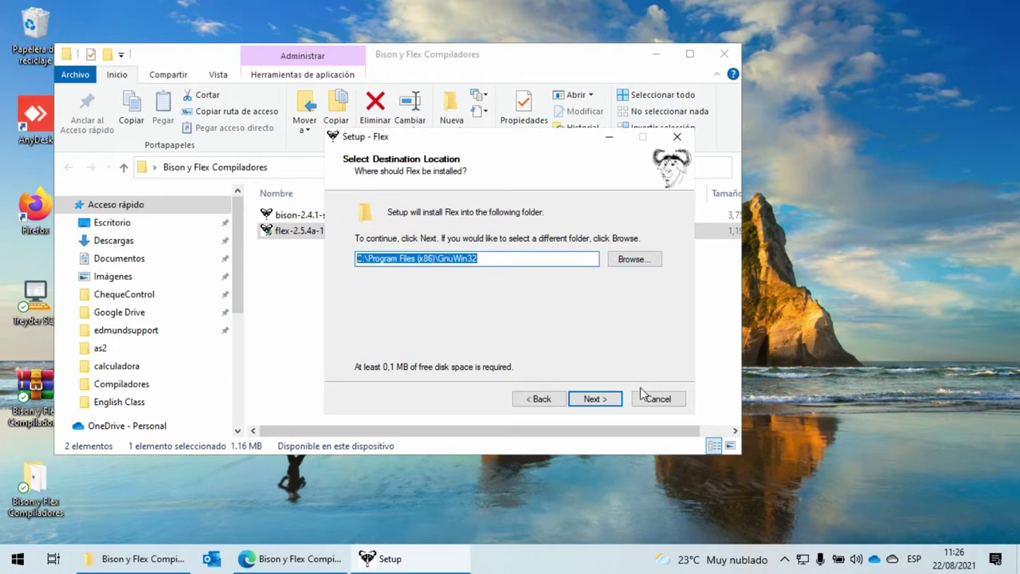
Install Flex with the default components and Start menu folder, then close the Bison y Flex Compiladores window
click(603, 403)
click(595, 402)
click(594, 400)
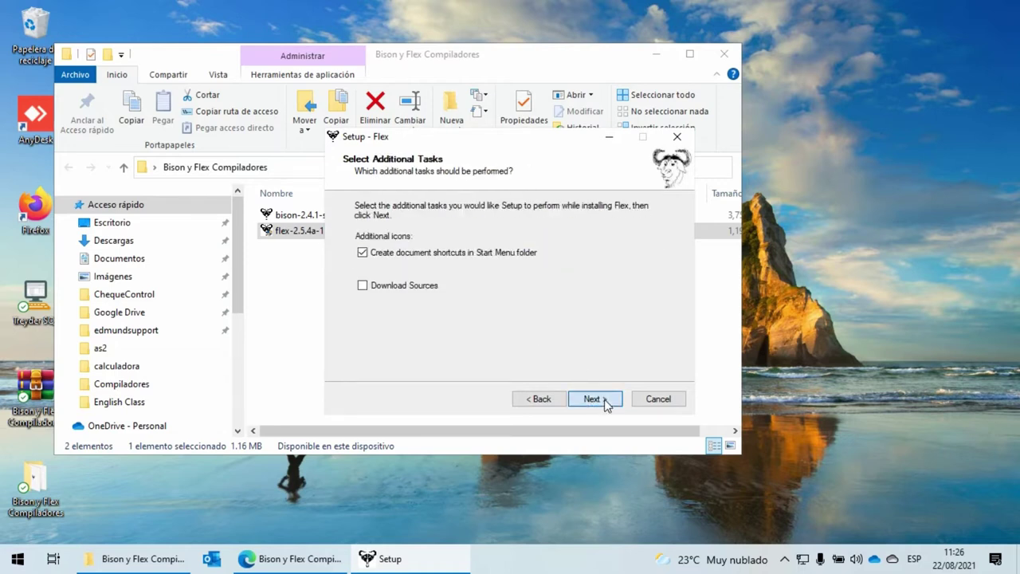
click(603, 400)
click(597, 401)
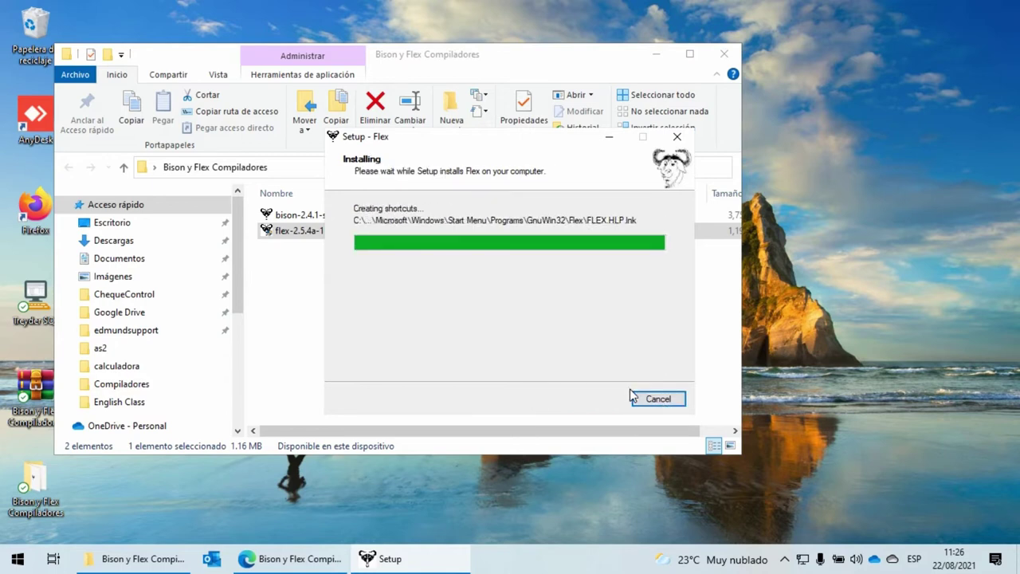
click(599, 401)
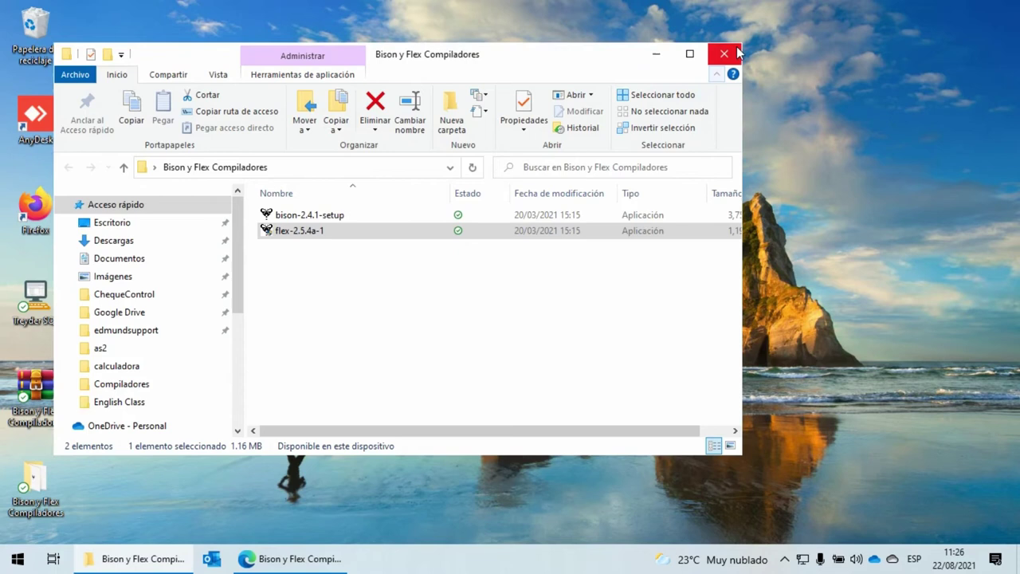
click(724, 53)
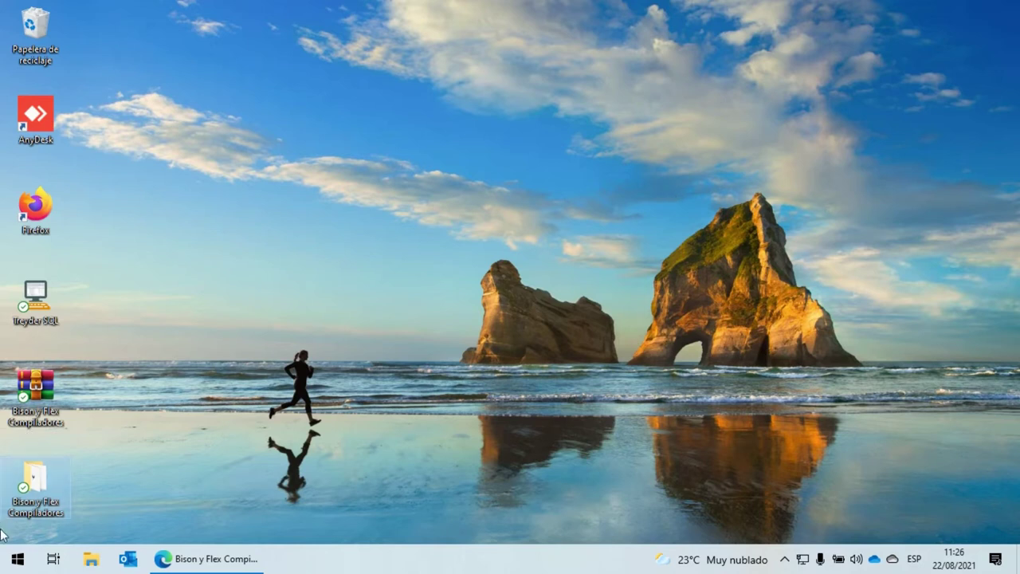
Search Start for 'variables' and open 'Editar las variables de entorno del sistema'
click(16, 564)
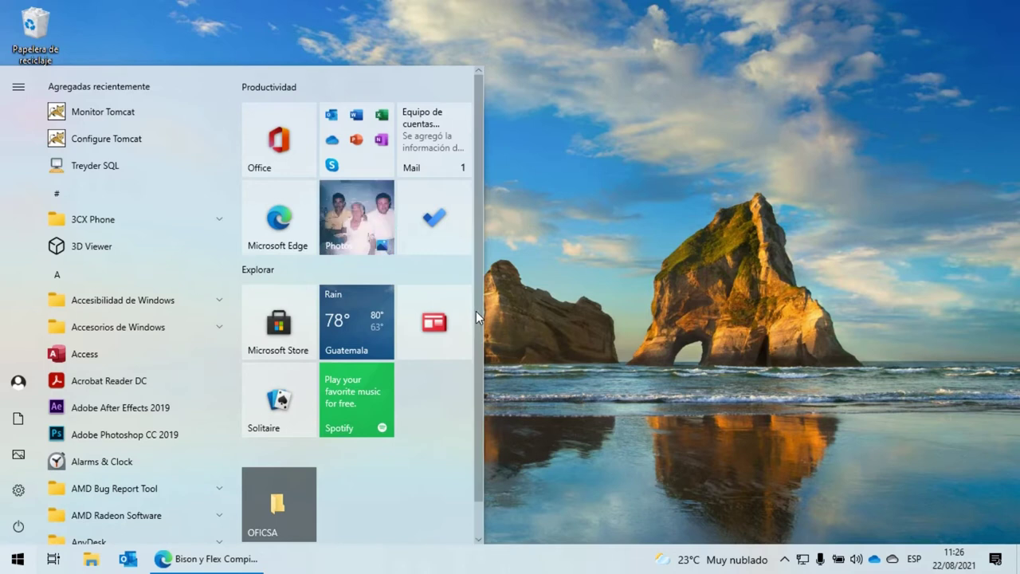
text(variables)
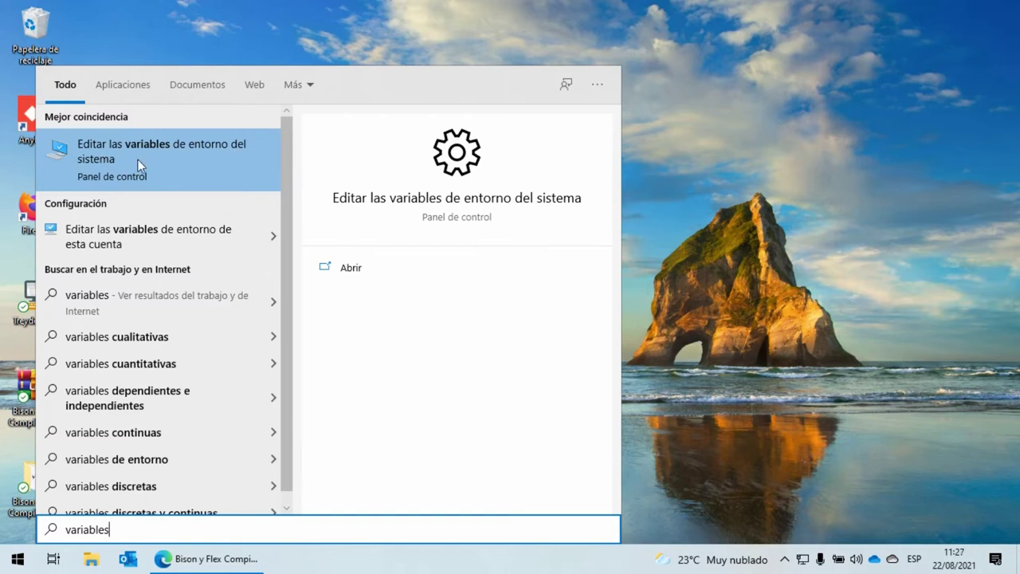
click(143, 159)
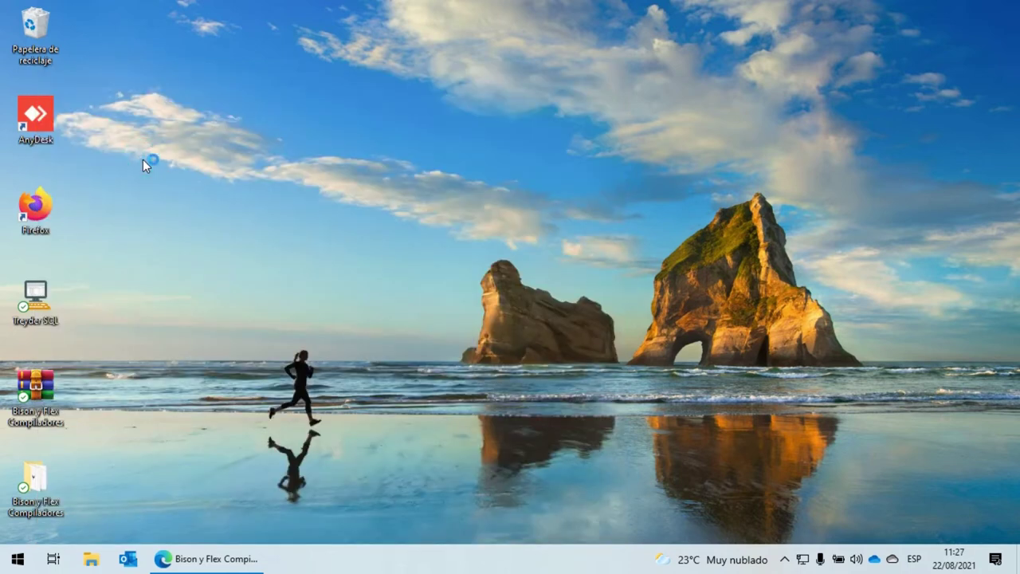
Edit the user Path variable and add C:\Program Files (x86)\GnuWin32\bin
click(331, 405)
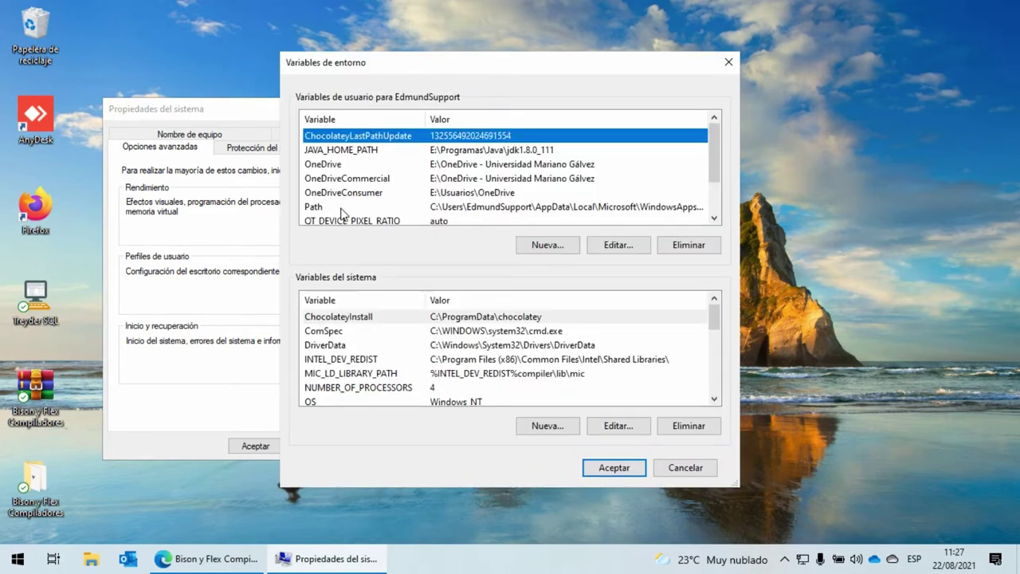
click(344, 209)
click(625, 249)
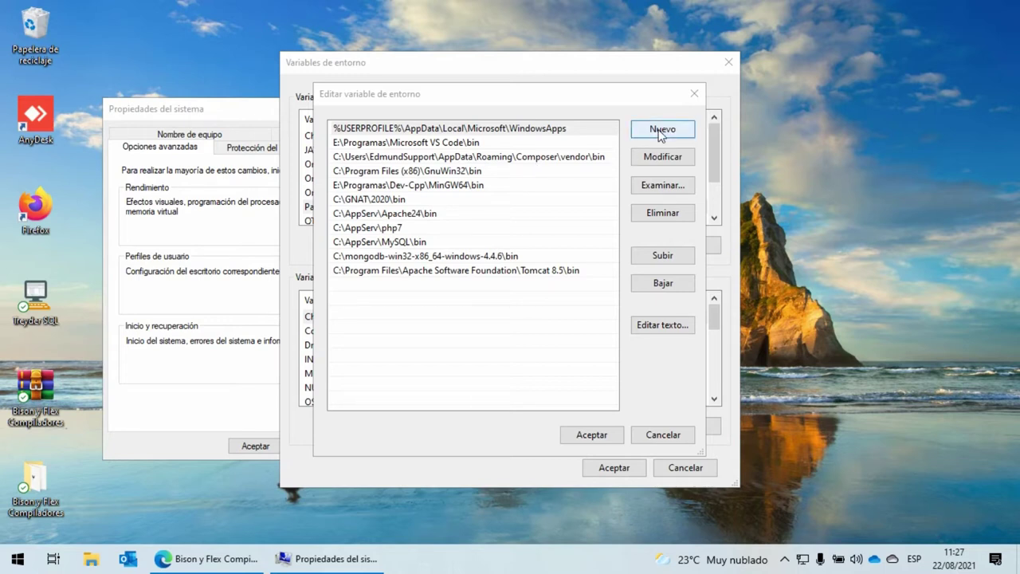
click(660, 131)
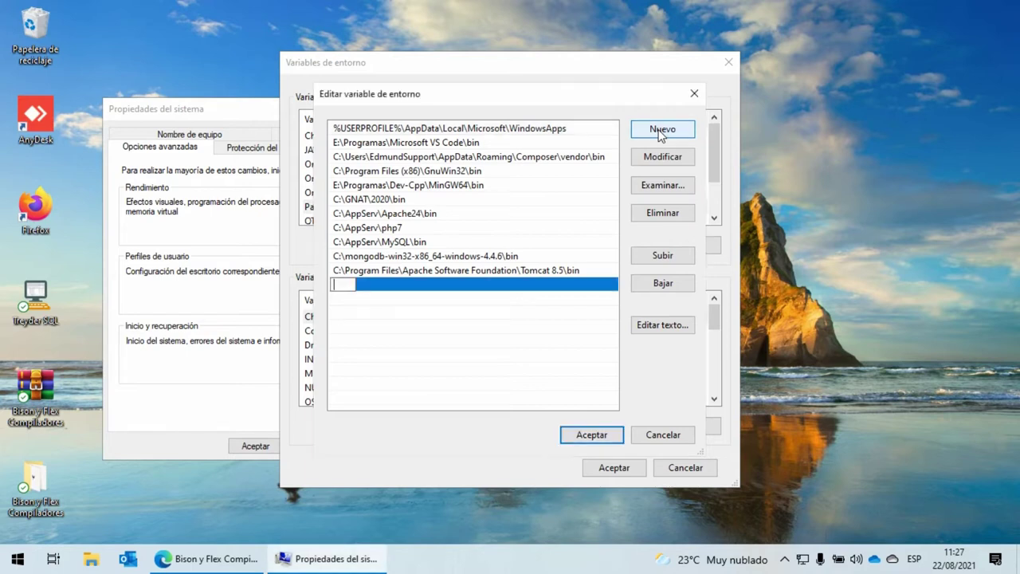
text(C:\Program Files (x86)\GnuWin32\bin)
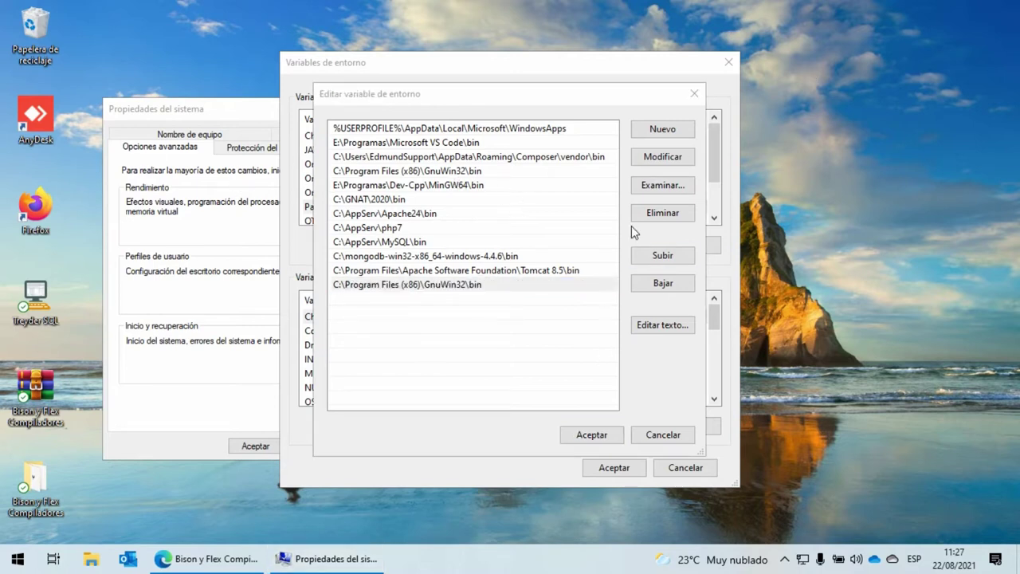
Add C:\Program Files (x86)\Dev-Cpp\MinGW64\bin to Path and close all the dialogs
click(663, 129)
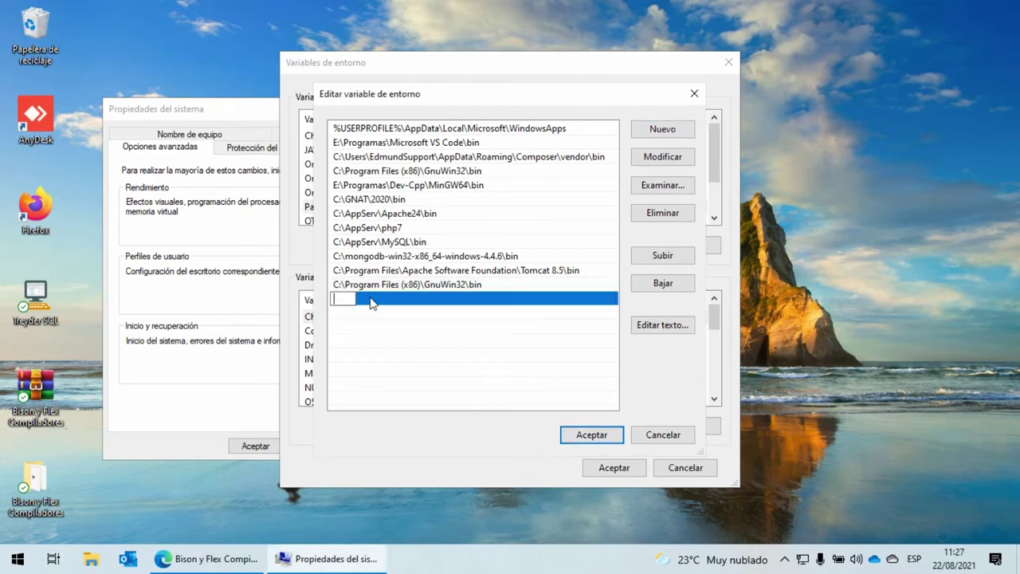
text(C:\Program Files (x86)\Dev-Cpp\MinGW64\bin)
click(504, 350)
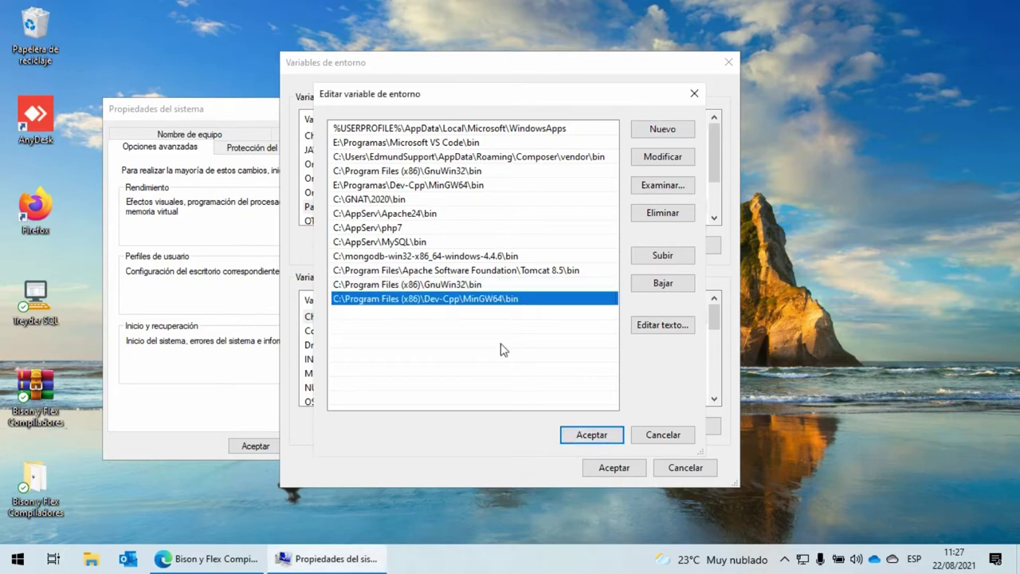
click(437, 286)
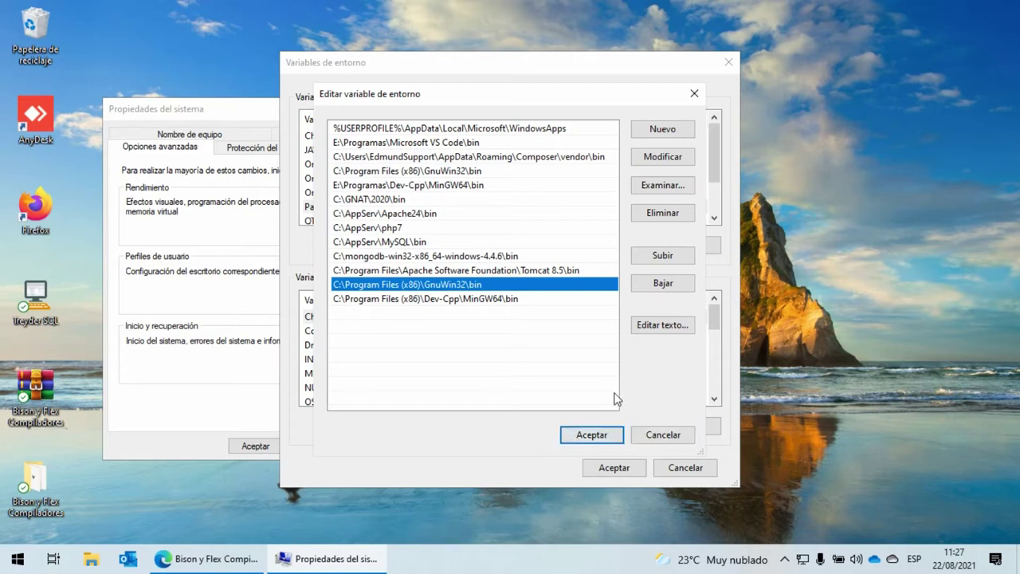
click(662, 435)
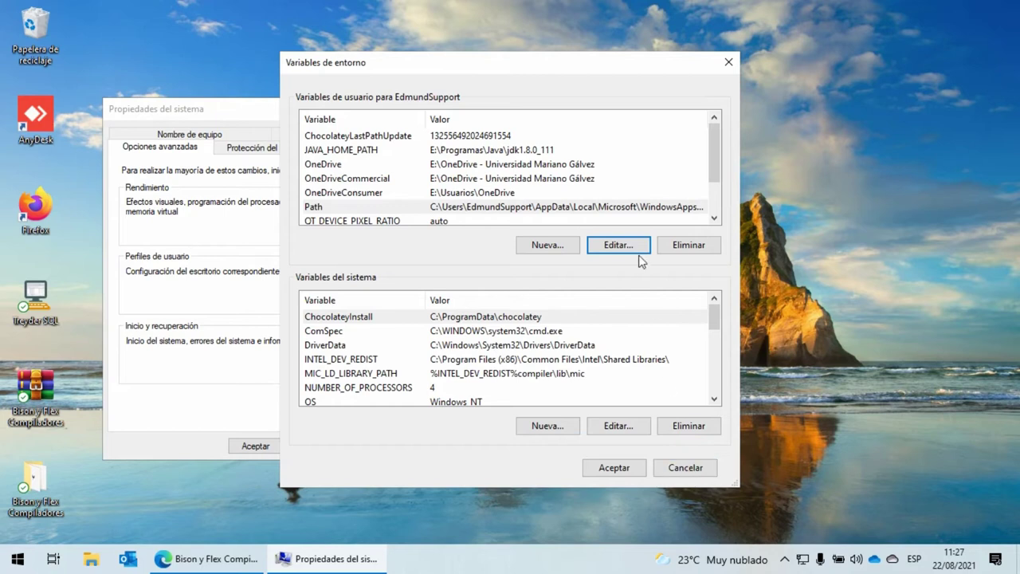
click(682, 471)
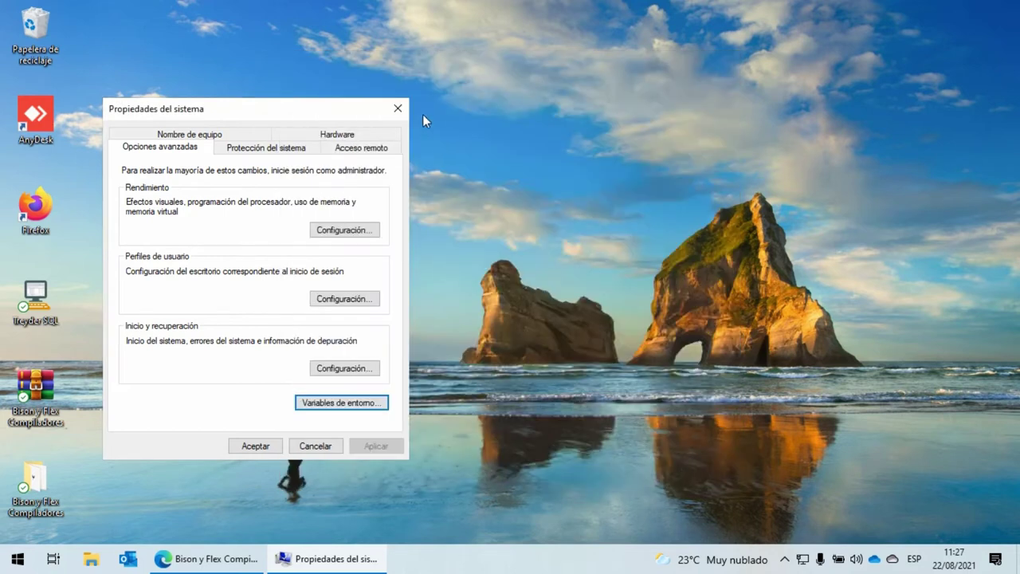
click(399, 109)
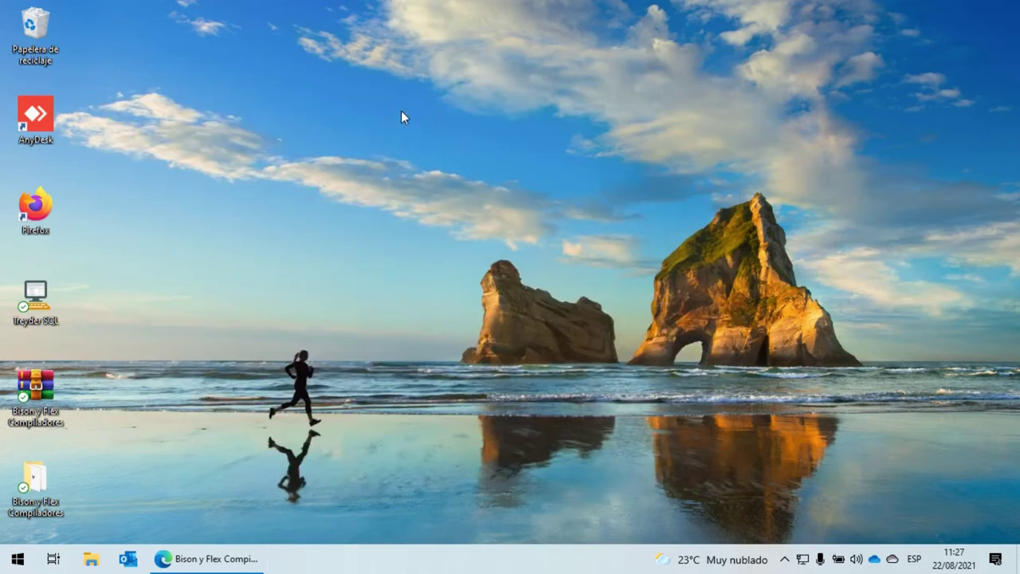
Launch Visual Studio Code from a 'visual' Start search, close Welcome, and show the Explorer panel
key(super)
text(visual)
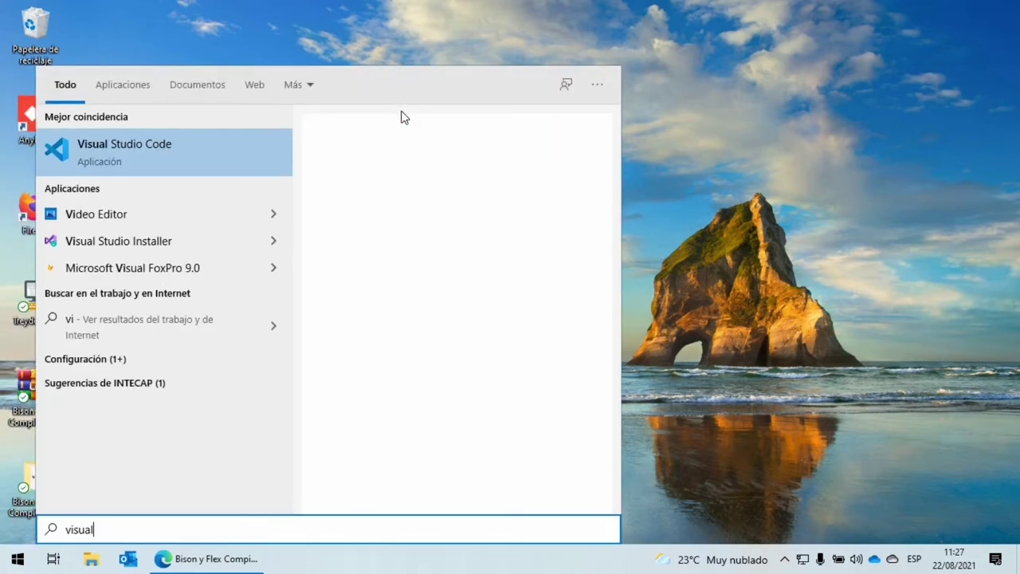
click(188, 153)
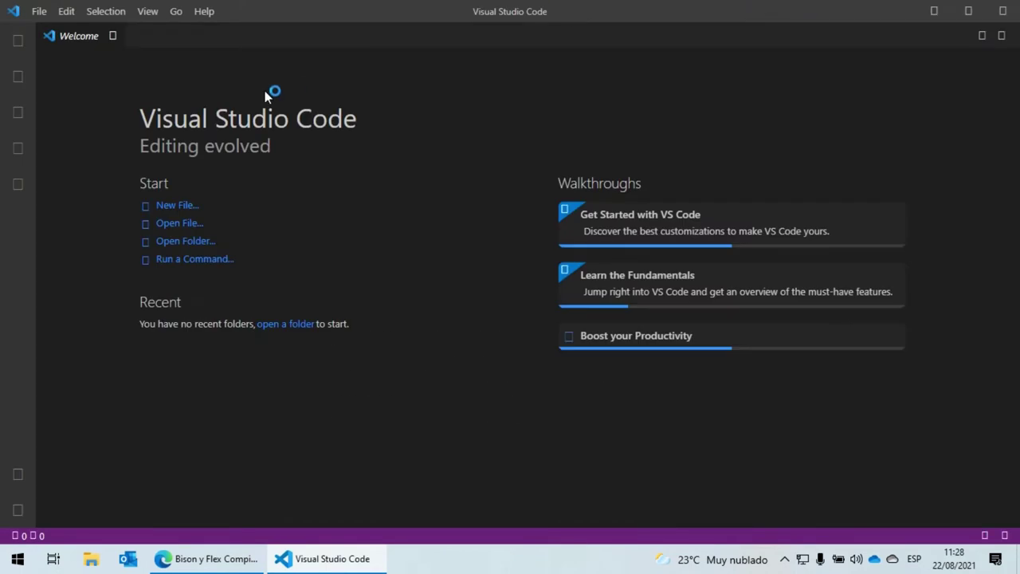
click(115, 38)
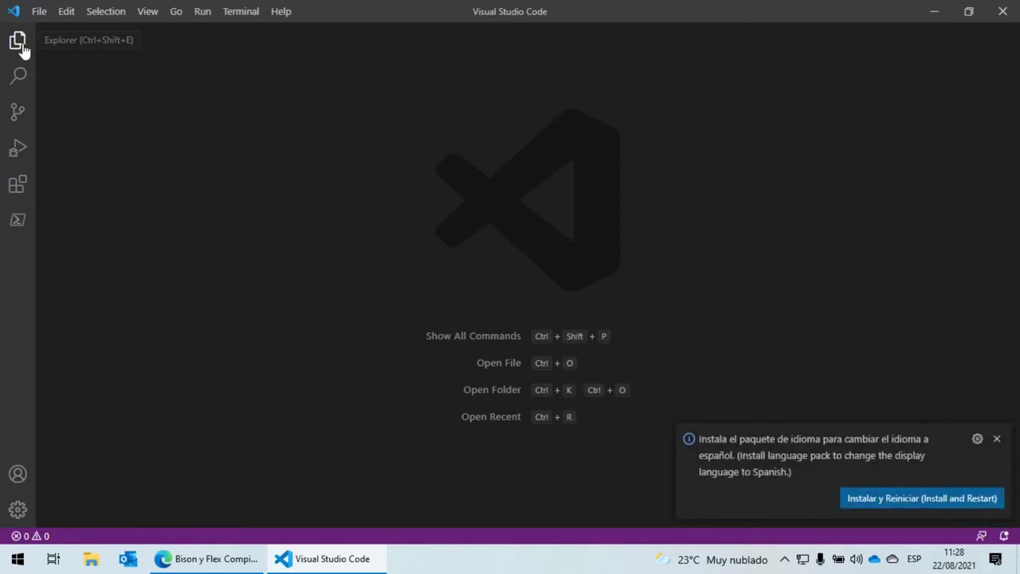
click(17, 41)
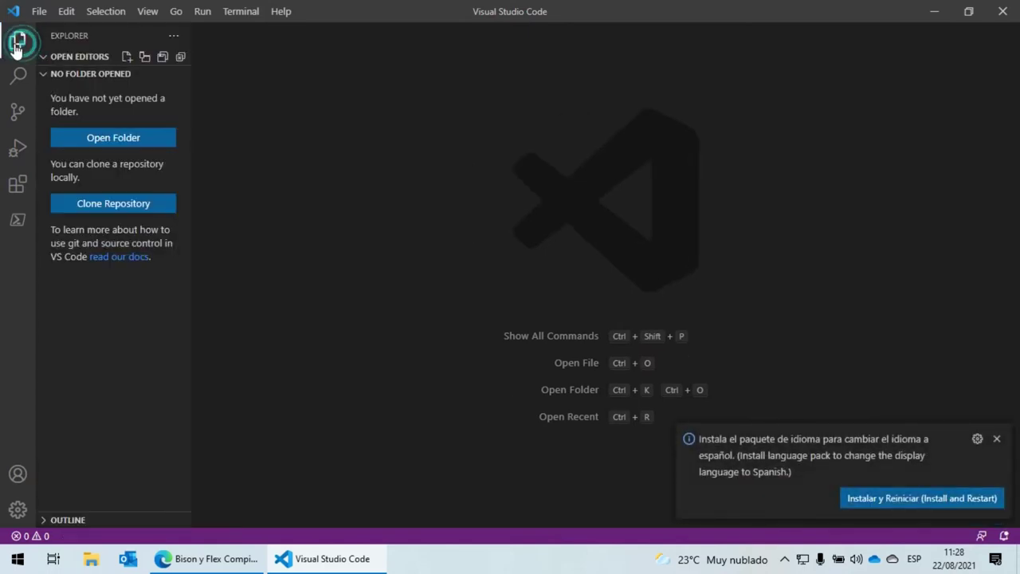
Create a new folder named calculadora on Escritorio and select it as the workspace folder
click(98, 144)
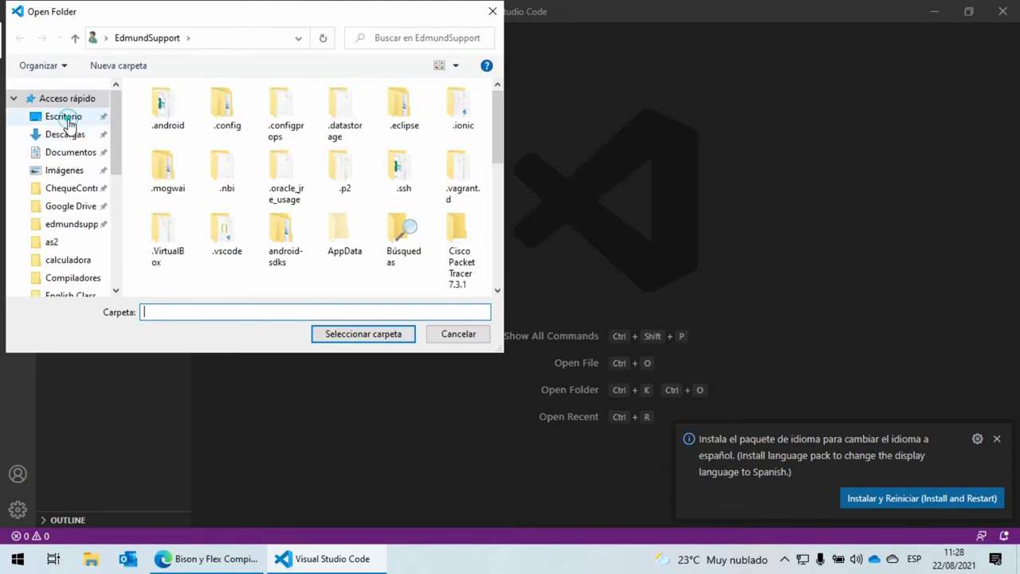
click(69, 119)
right_click(268, 193)
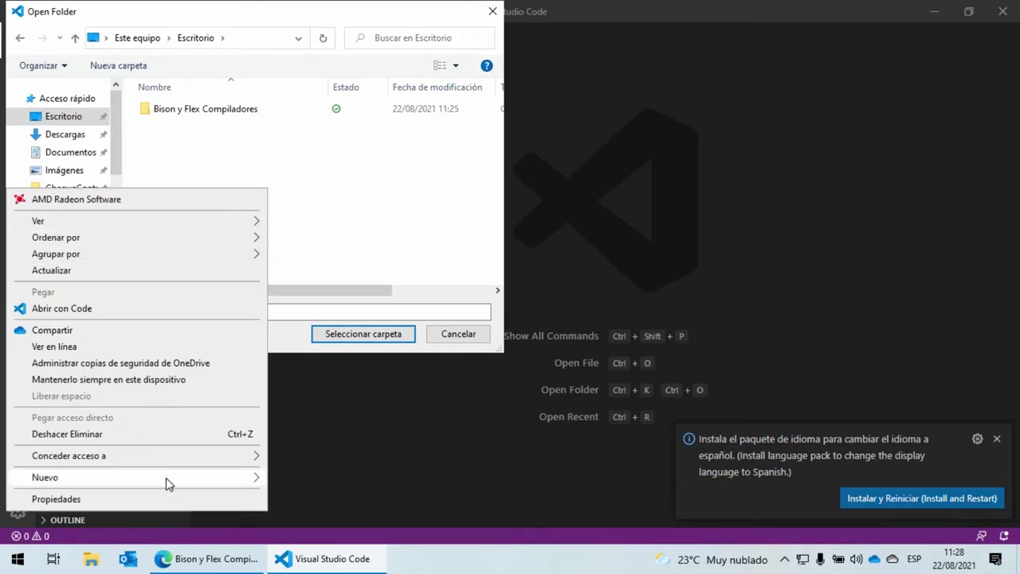
click(203, 483)
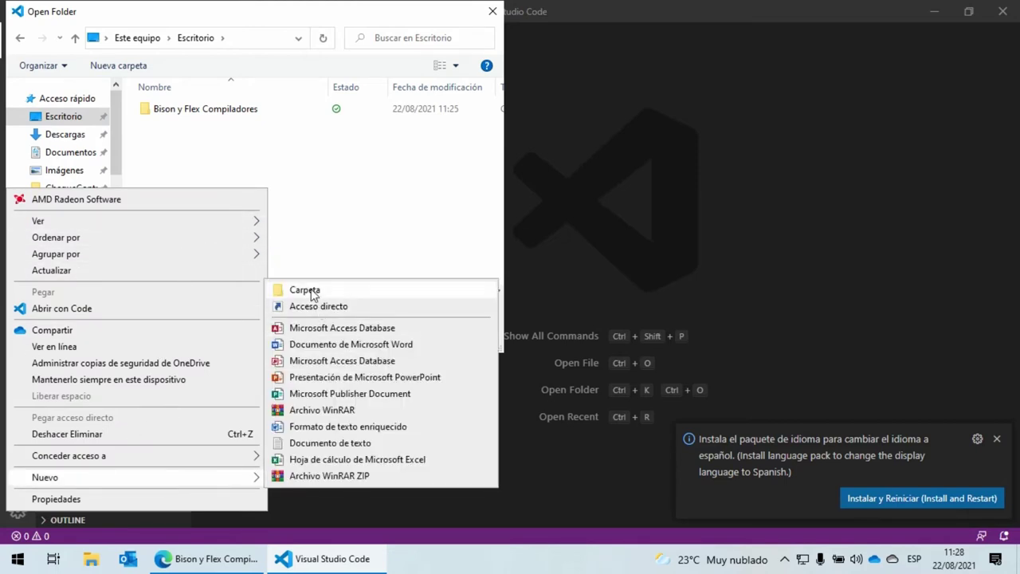
click(311, 290)
text(calculadora)
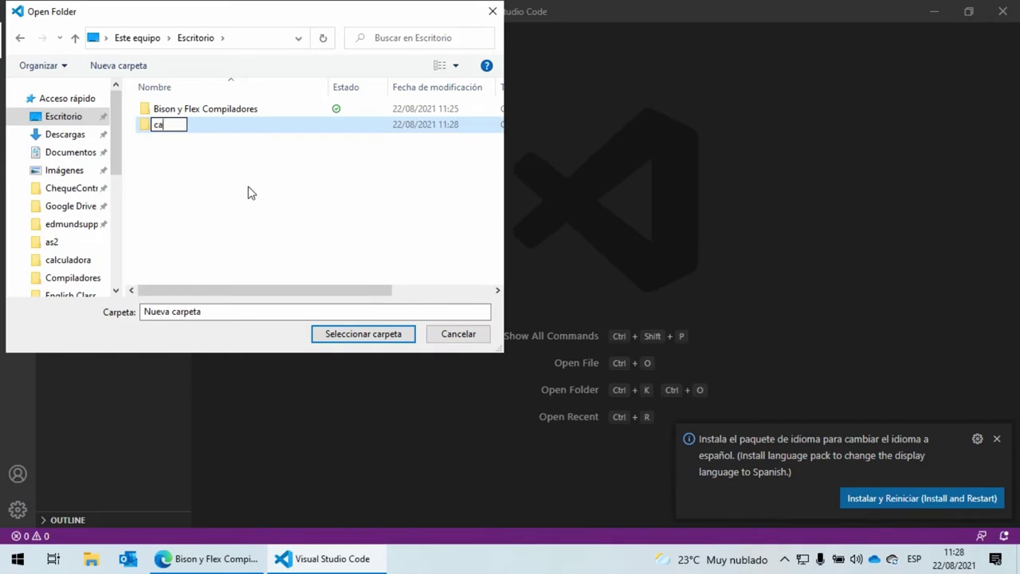
key(Return)
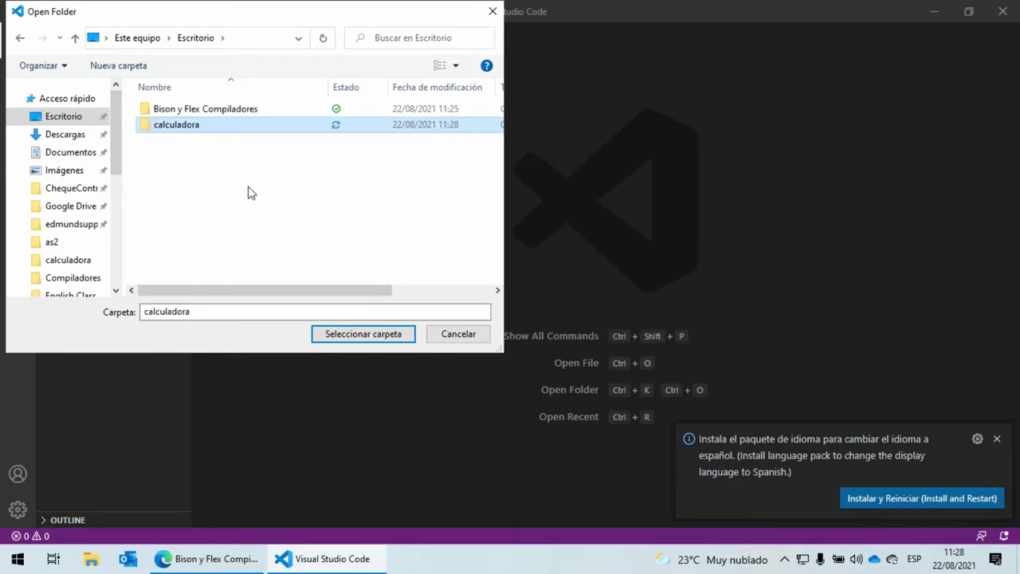
key(Return)
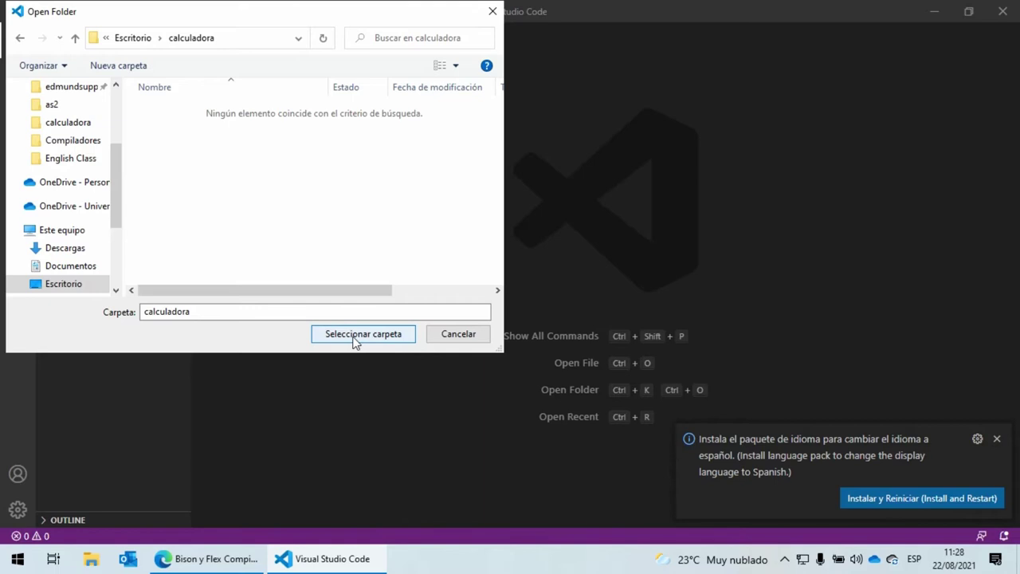
click(353, 336)
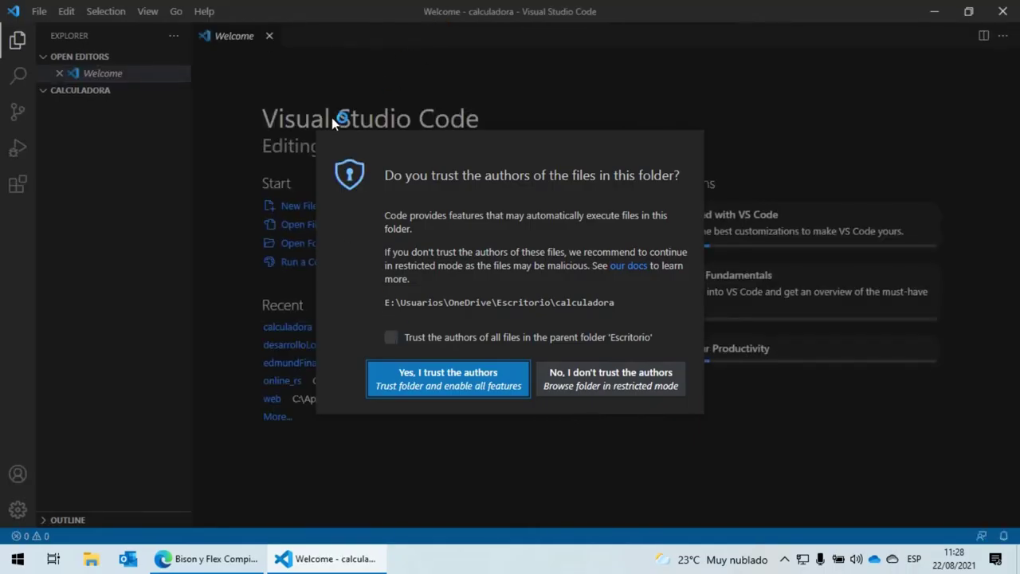
Trust the calculadora folder and Escritorio, then close the Welcome page and language-pack notice
click(392, 338)
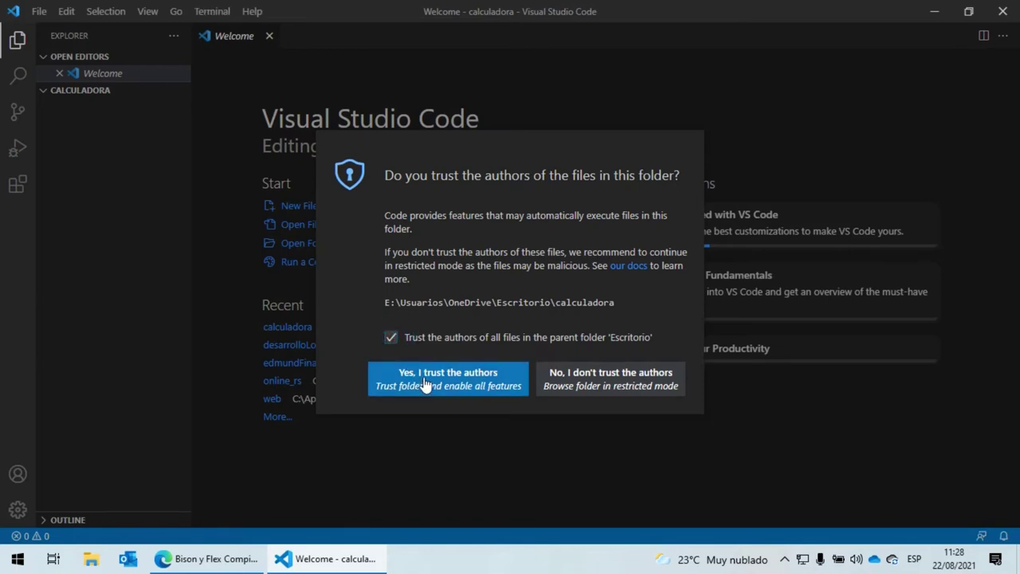
click(422, 386)
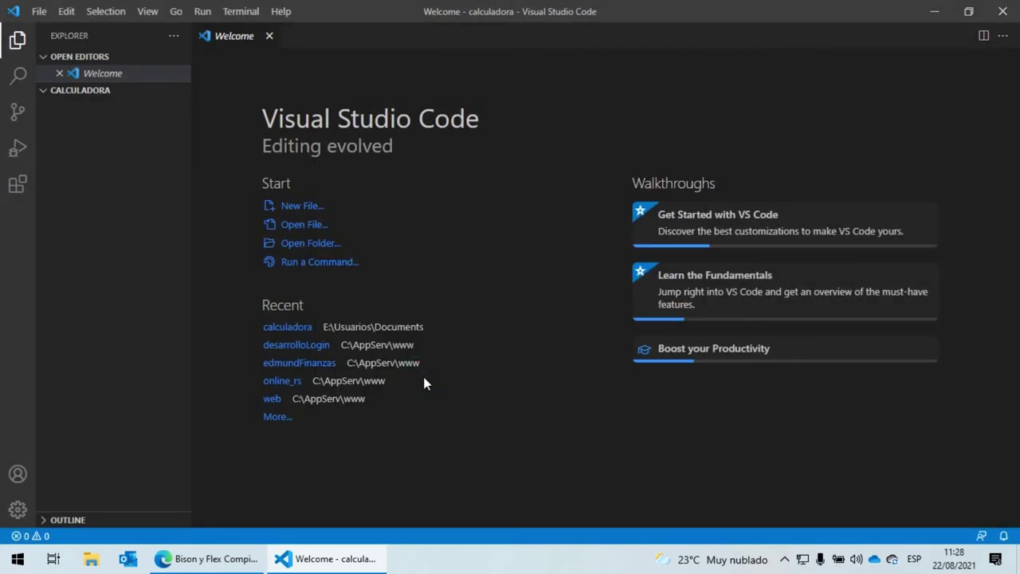
click(270, 37)
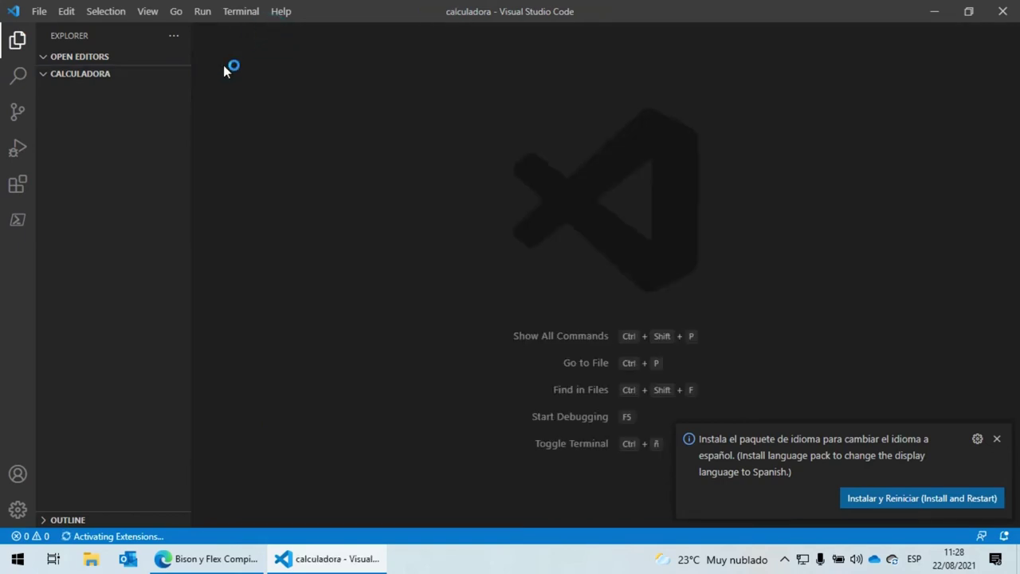
click(997, 438)
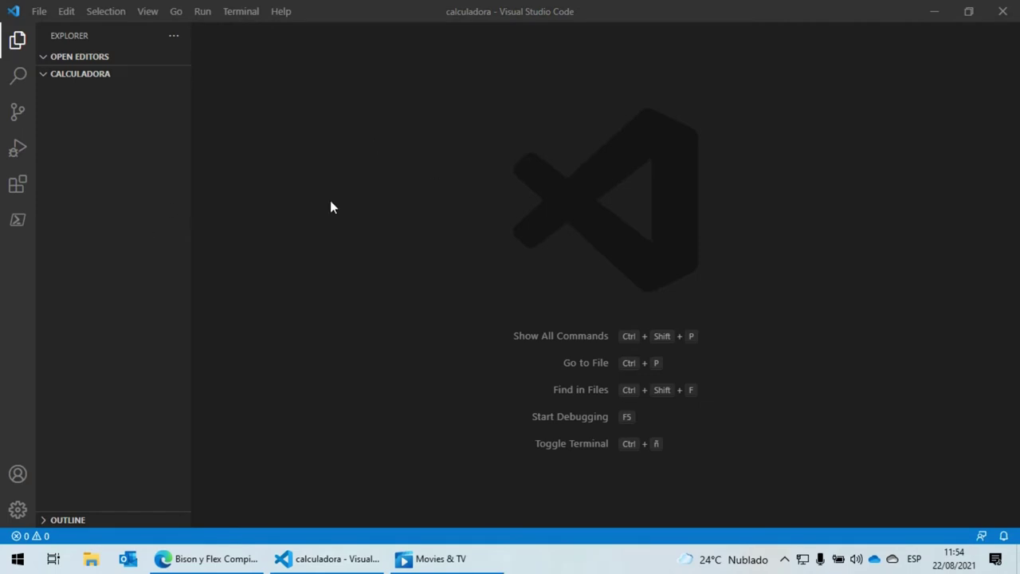
click(151, 172)
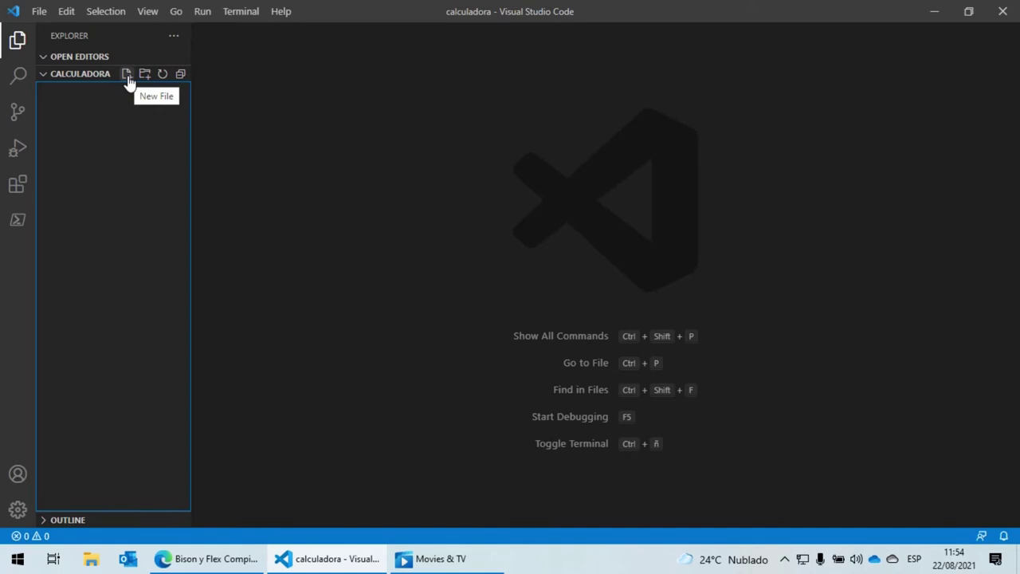
Create a new file and save it as calc.l with type All Files in calculadora
click(40, 16)
click(90, 38)
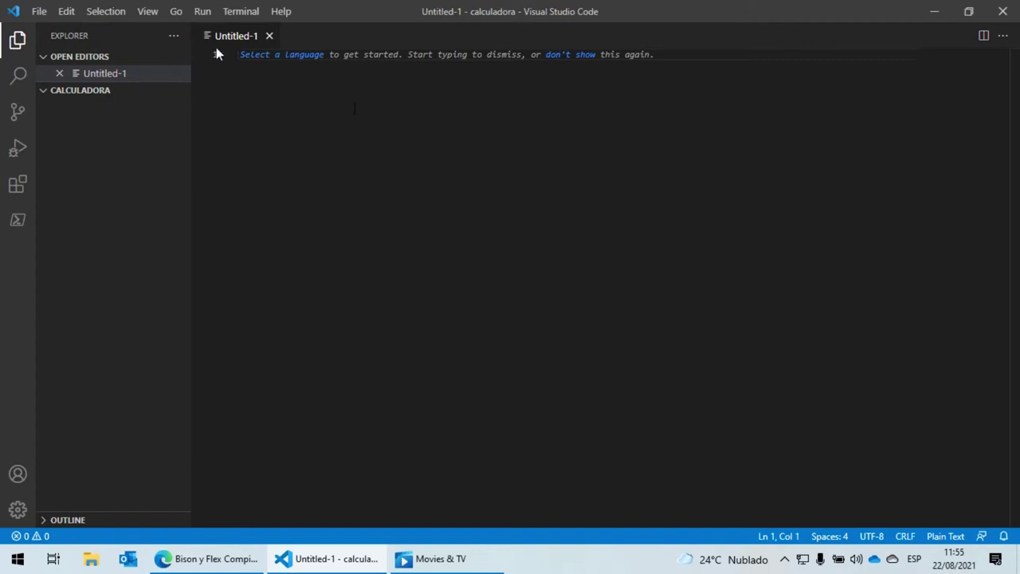
click(37, 13)
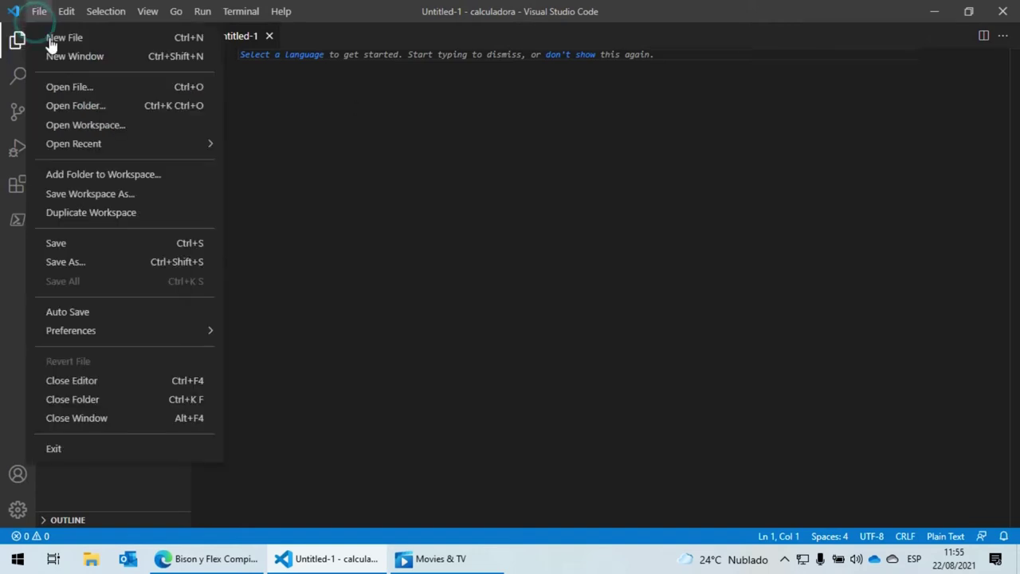
click(106, 267)
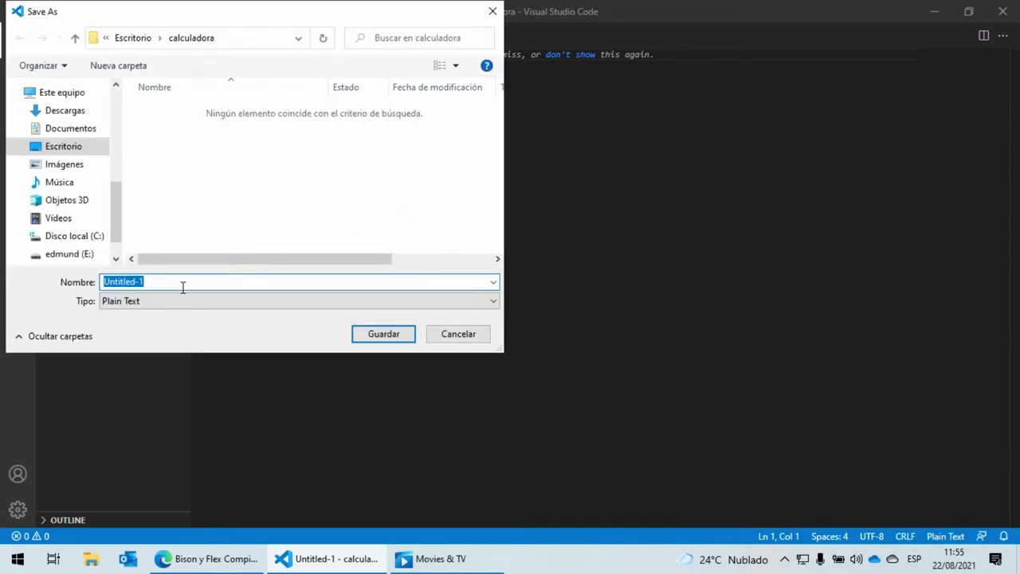
text(calc.l)
click(119, 300)
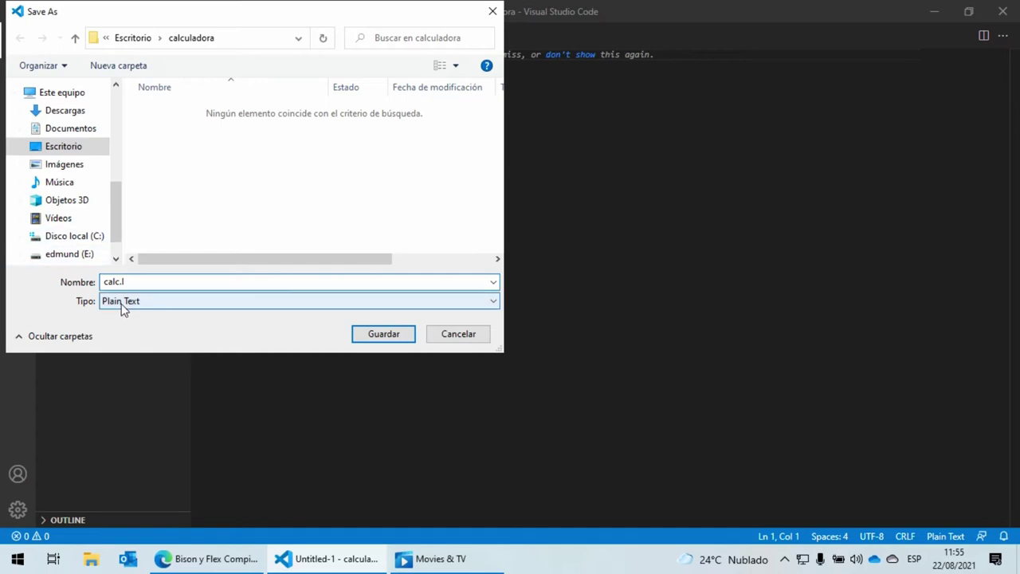
drag(494, 66, 486, 62)
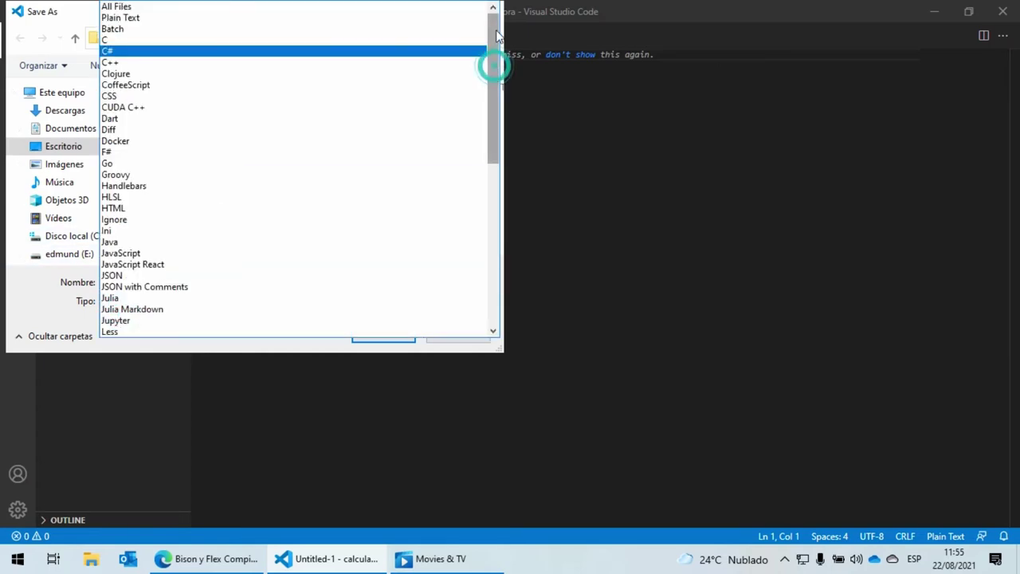
click(199, 6)
click(379, 195)
click(385, 338)
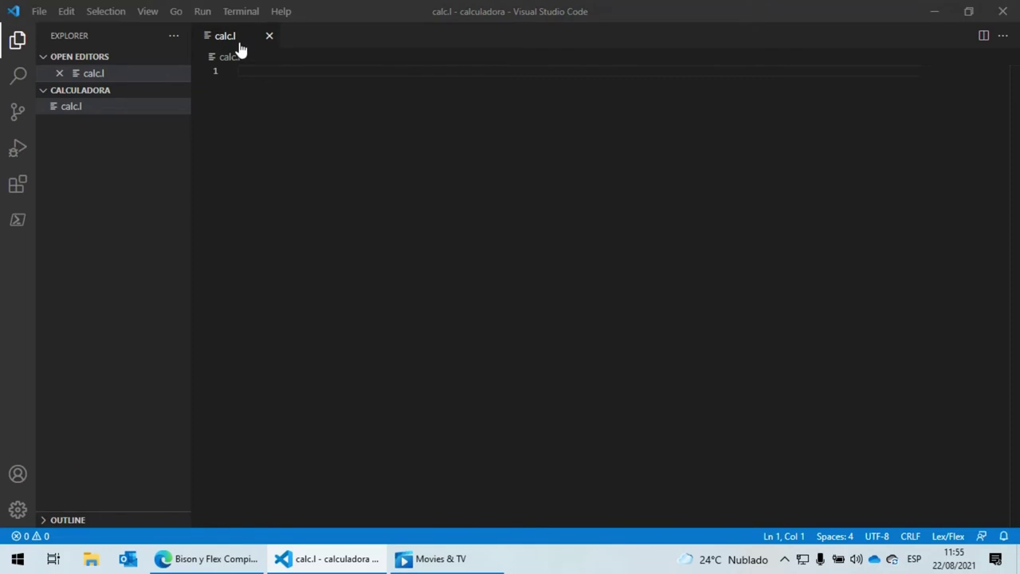
Write a Flex definitions block: %{ on line 1, %} on line 3, empty line 2
click(375, 133)
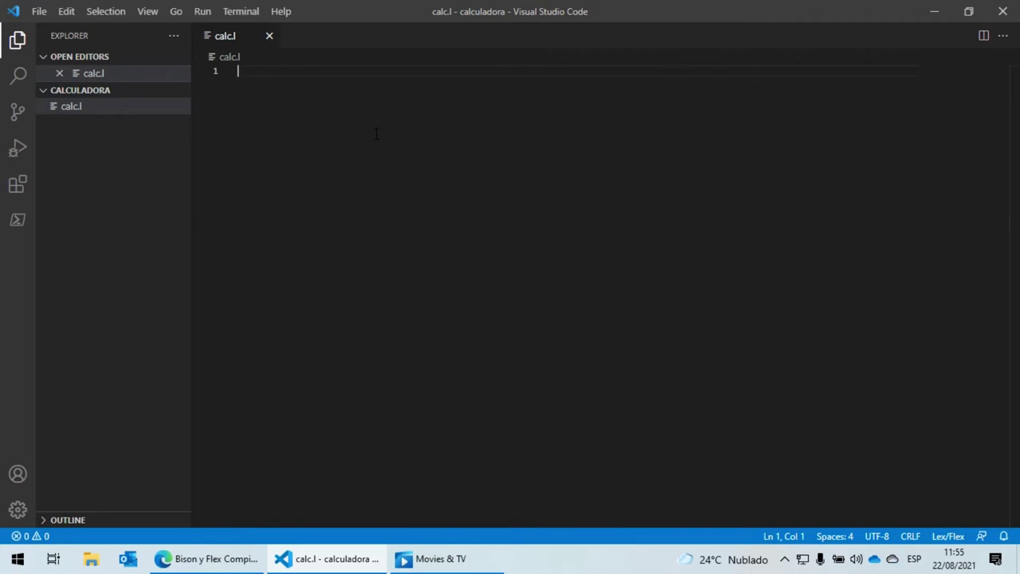
text(%)
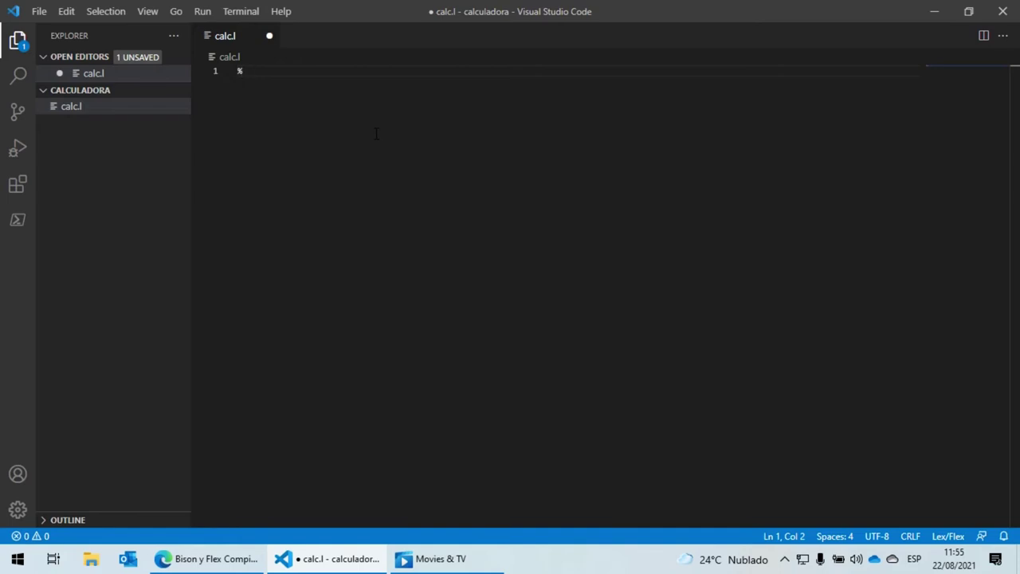
text({)
key(Return)
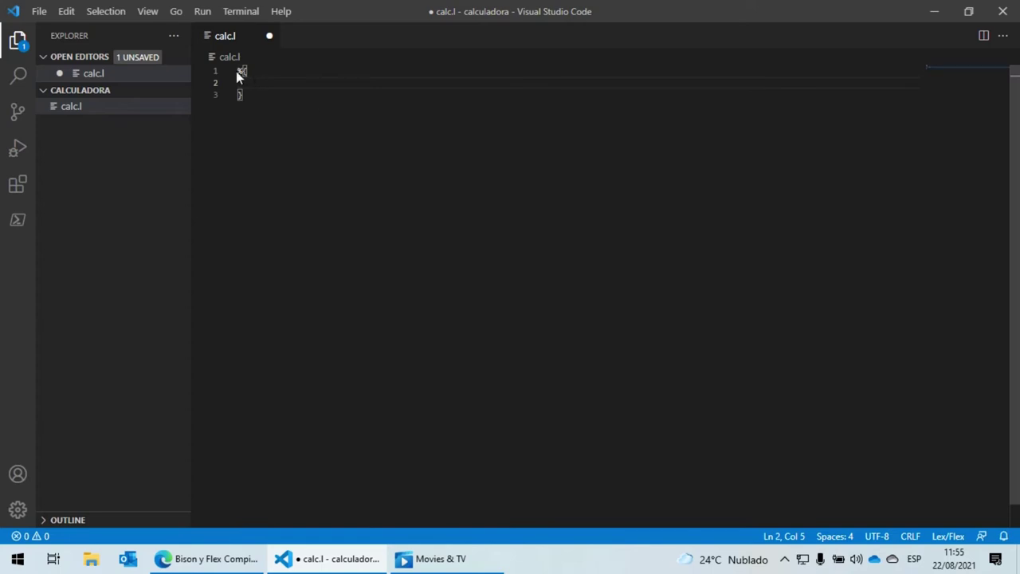
click(238, 95)
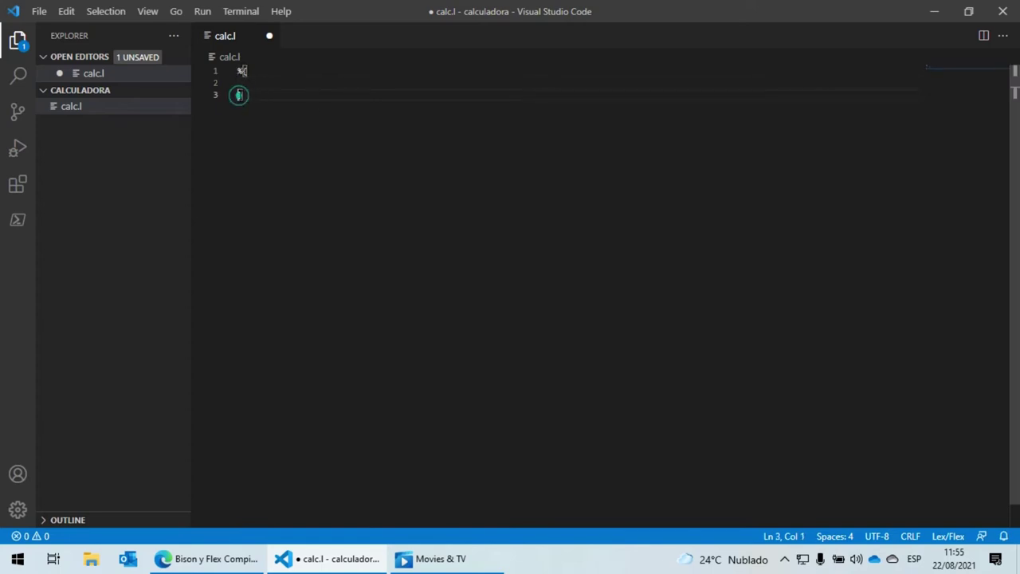
text(%)
click(253, 83)
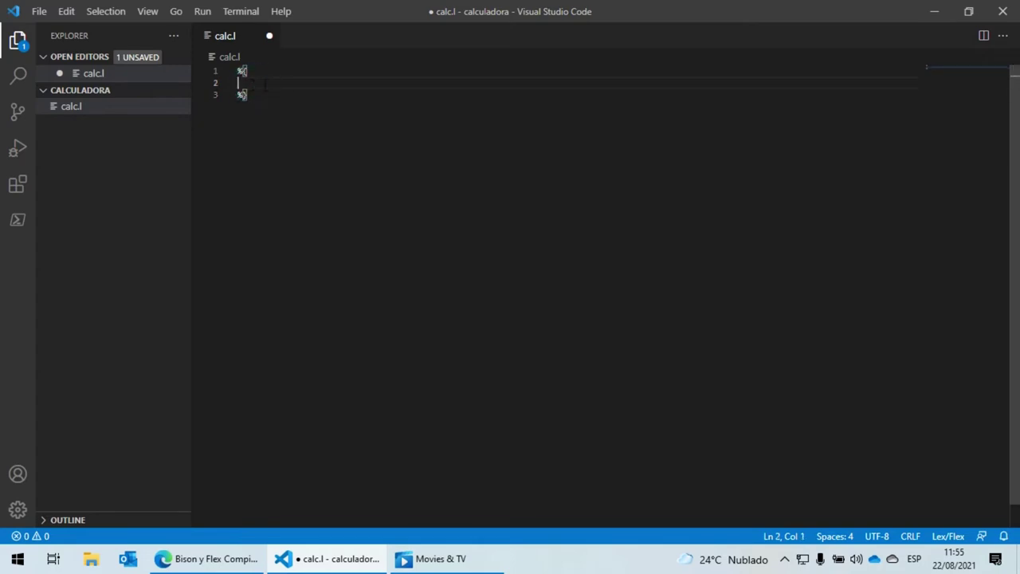